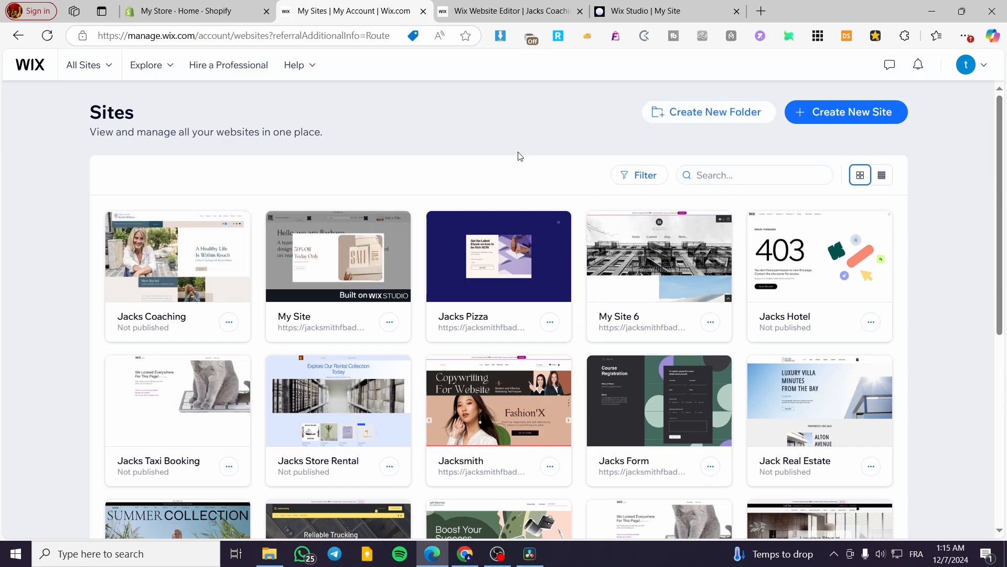
- Open the dashboard of the Jacks Coaching site from the sites list
mouse_move(193, 293)
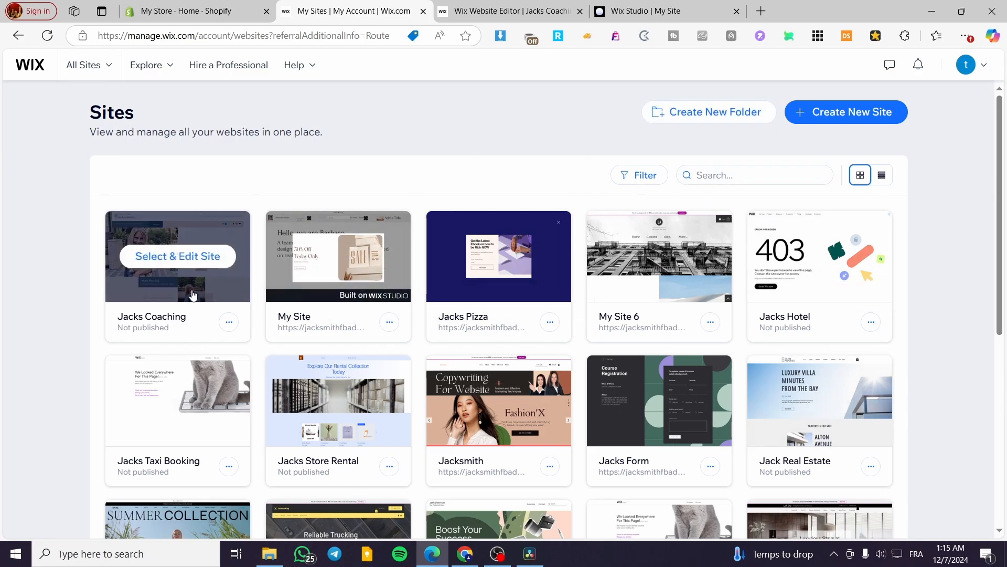
scroll(341, 348, down, 5)
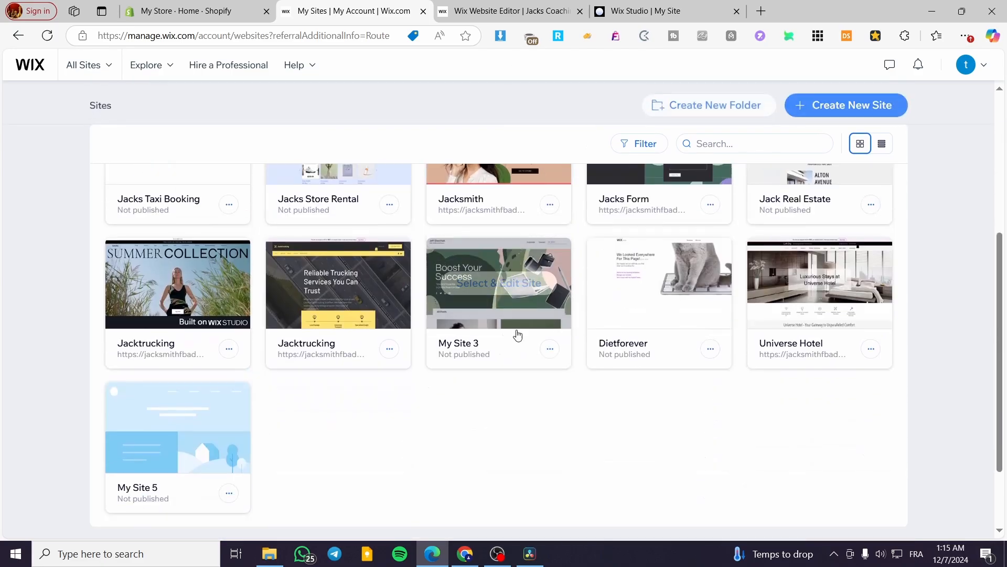
scroll(514, 333, up, 5)
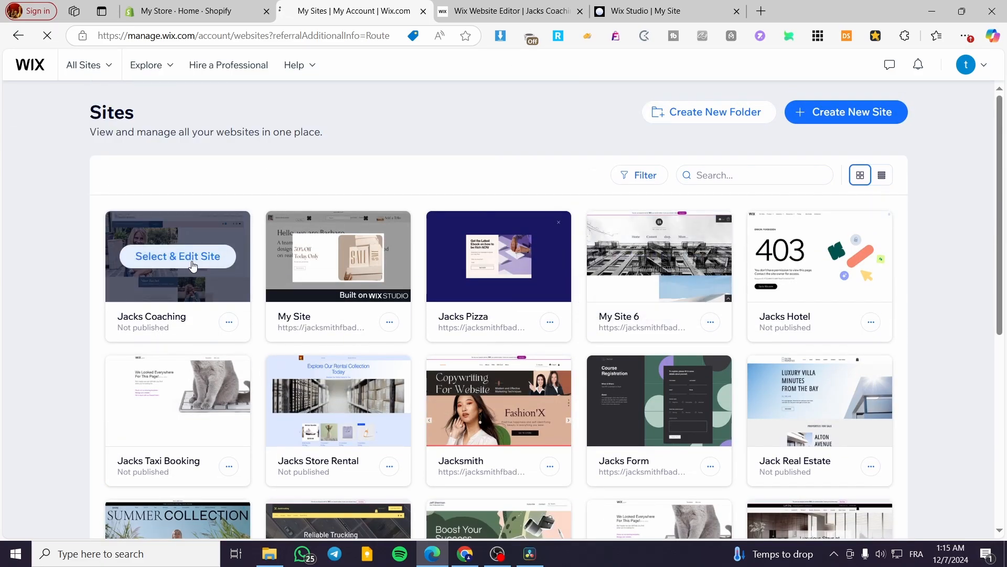
click(155, 264)
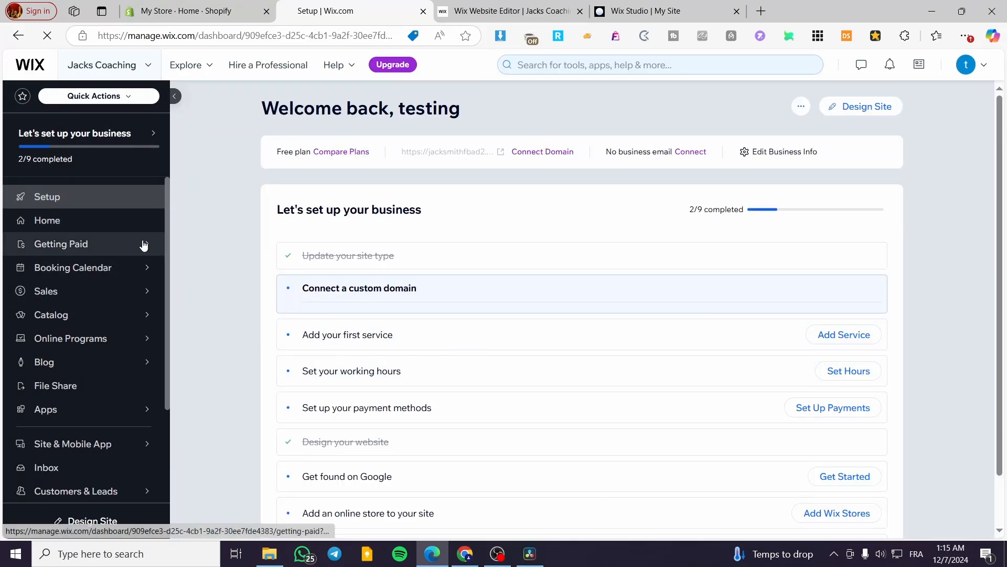
- Look over the site's setup dashboard and open the site design in the website editor
scroll(414, 420, down, 2)
scroll(79, 332, down, 2)
scroll(84, 321, up, 2)
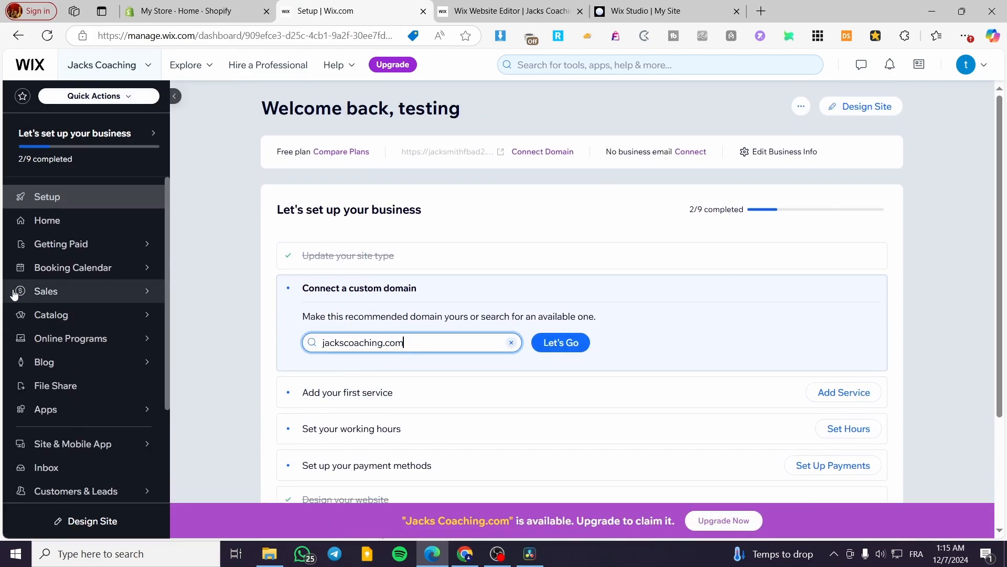
click(863, 110)
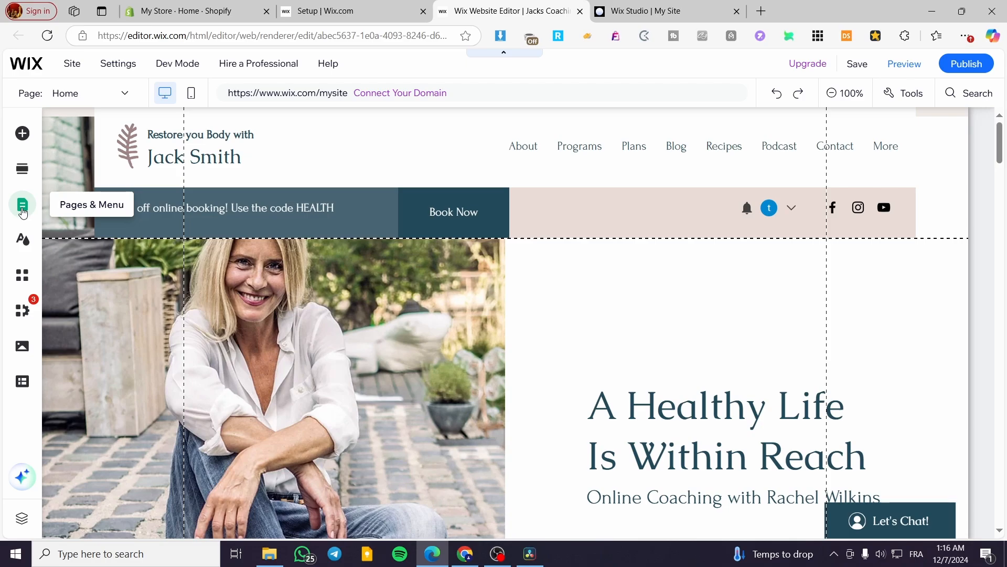
- Open the Signup & Login pages and show the settings of the default member login and signup forms
click(22, 206)
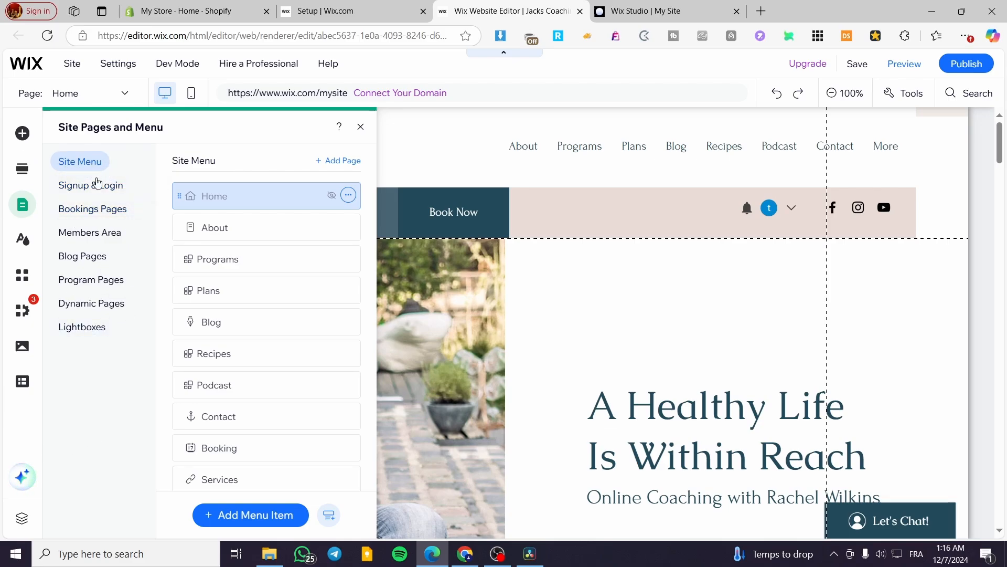
click(101, 193)
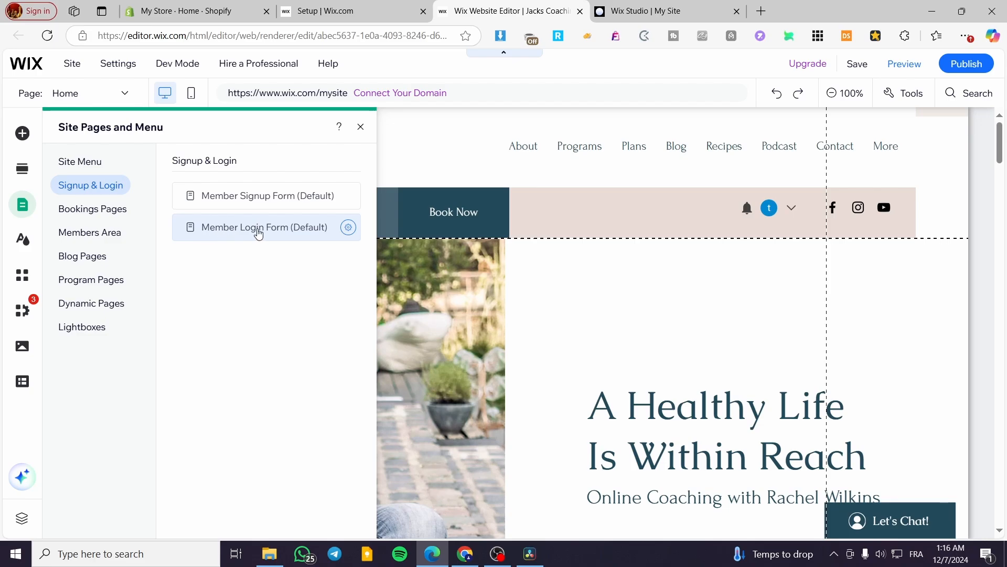
click(318, 200)
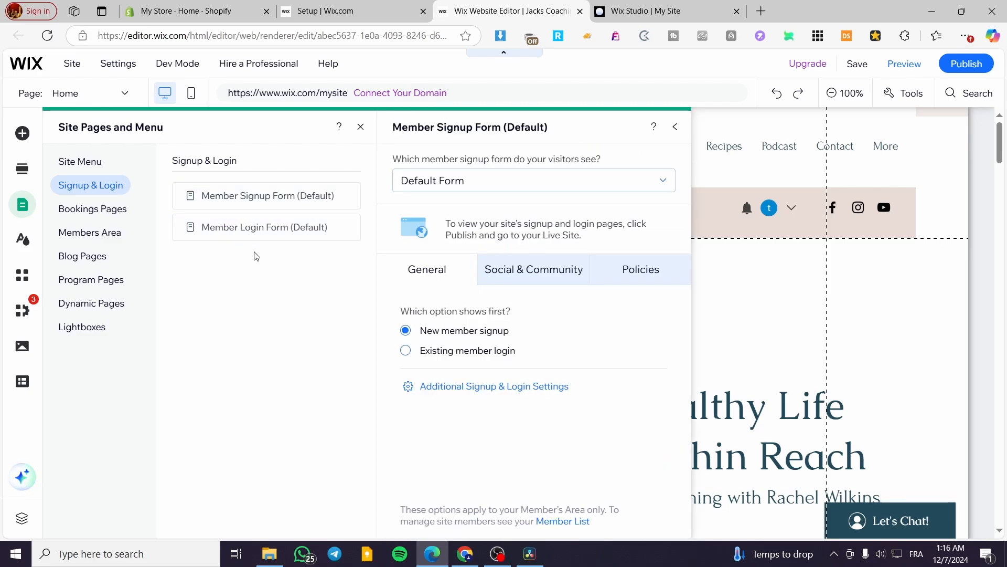
click(295, 222)
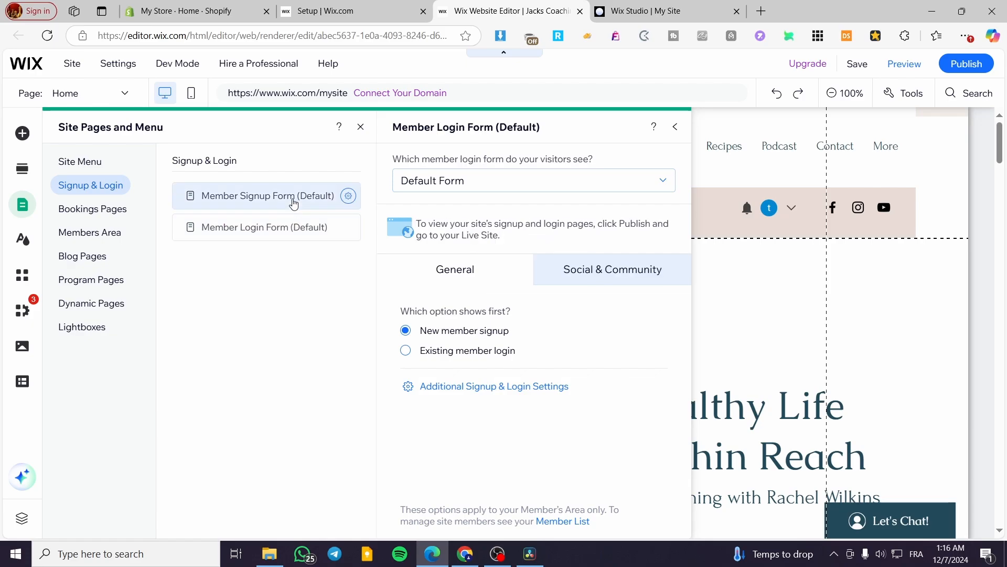
click(303, 198)
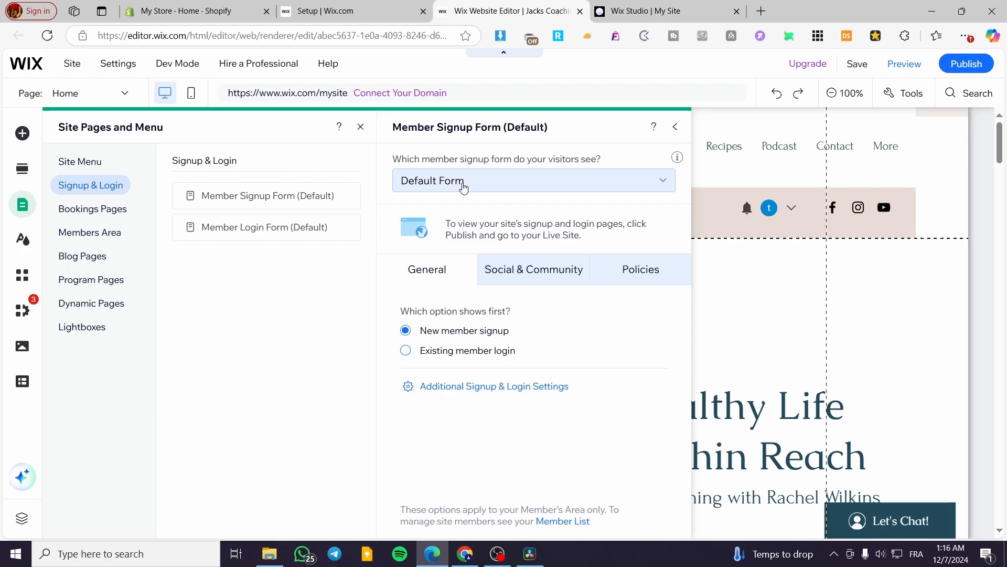
- Switch the member signup form visitors see to Custom Form and add it to the site
click(464, 188)
click(462, 188)
click(672, 183)
click(421, 205)
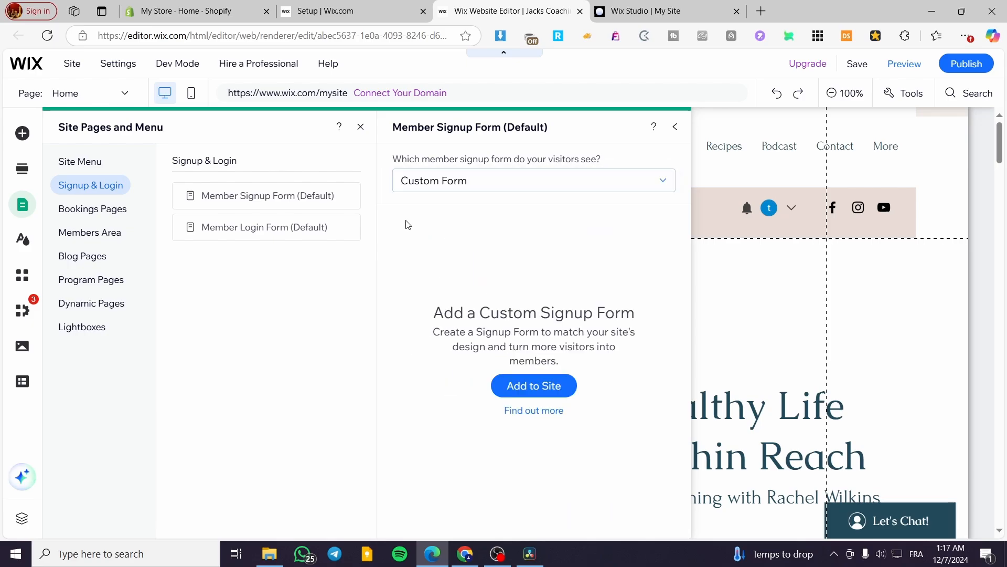
click(539, 386)
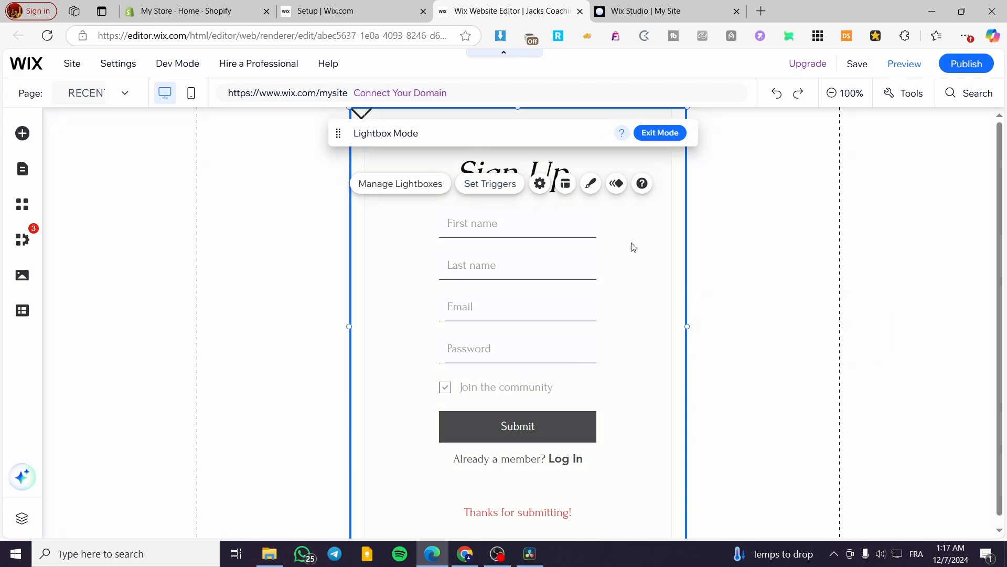
- Give the signup lightbox's overlay the black patterned background image and set its image opacity to 87%
click(512, 232)
click(800, 259)
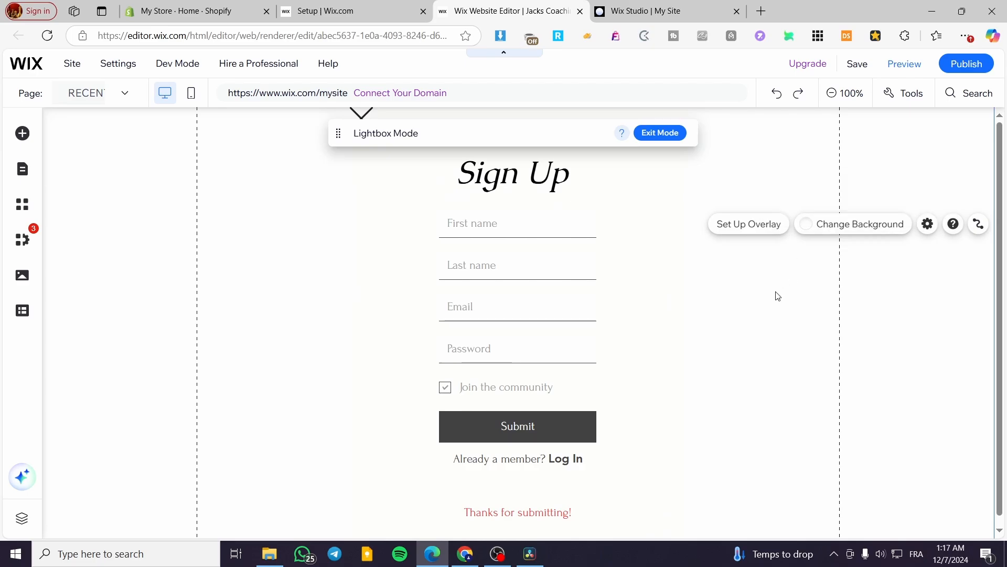
click(276, 270)
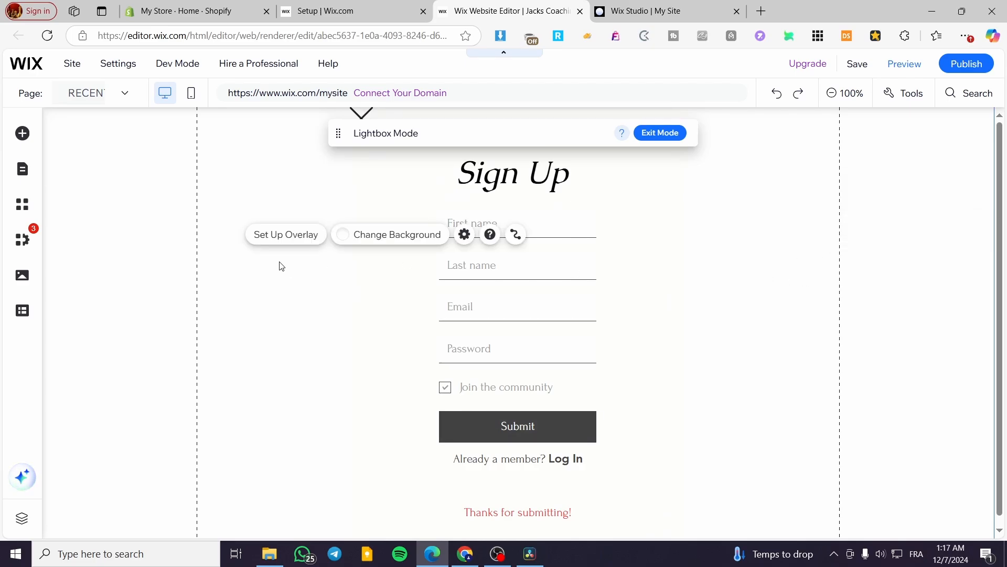
click(386, 247)
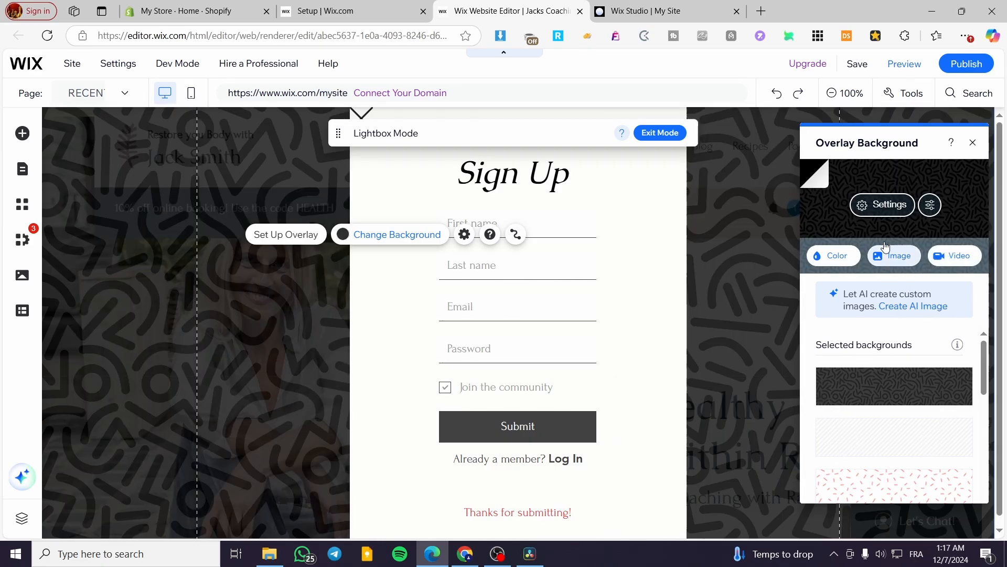
click(883, 208)
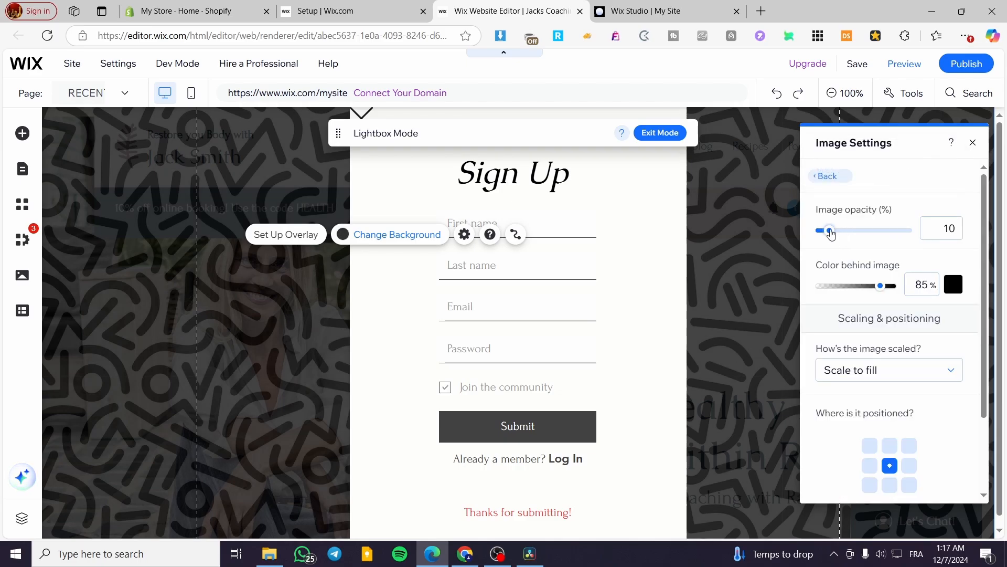
drag(829, 231, 900, 236)
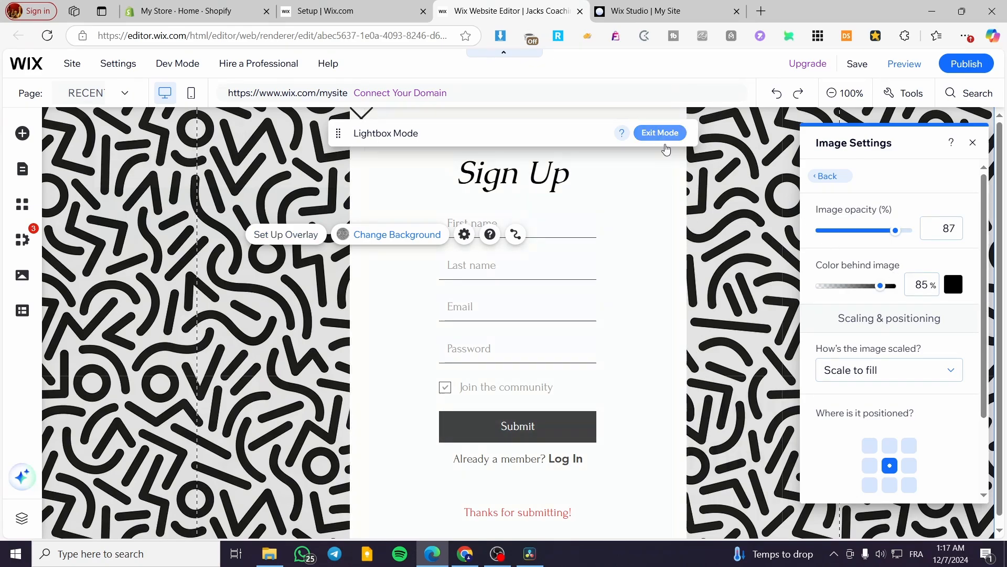
click(973, 143)
- Turn the overlay's Clicking closes lightbox option on and back off
click(278, 234)
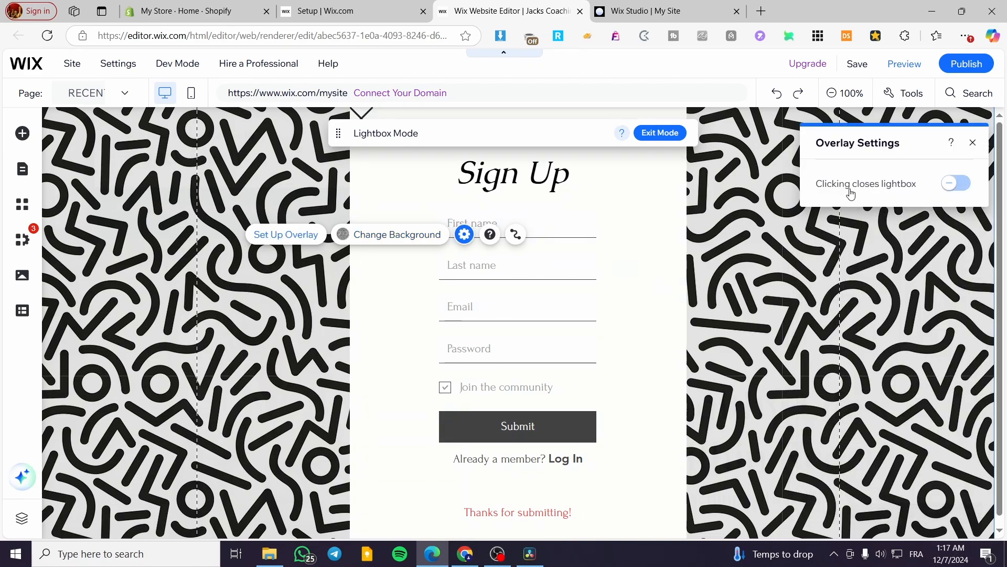
click(956, 191)
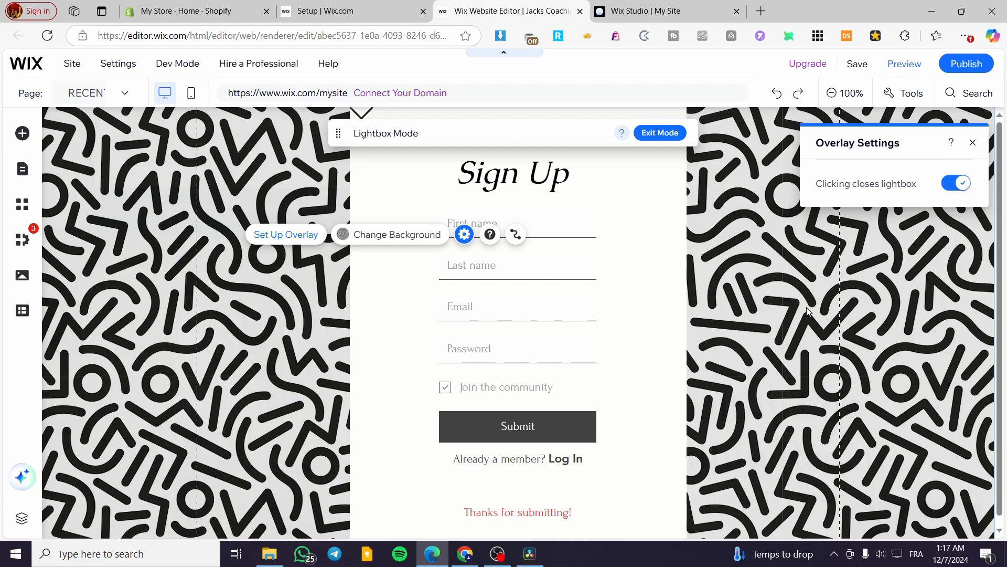
click(960, 185)
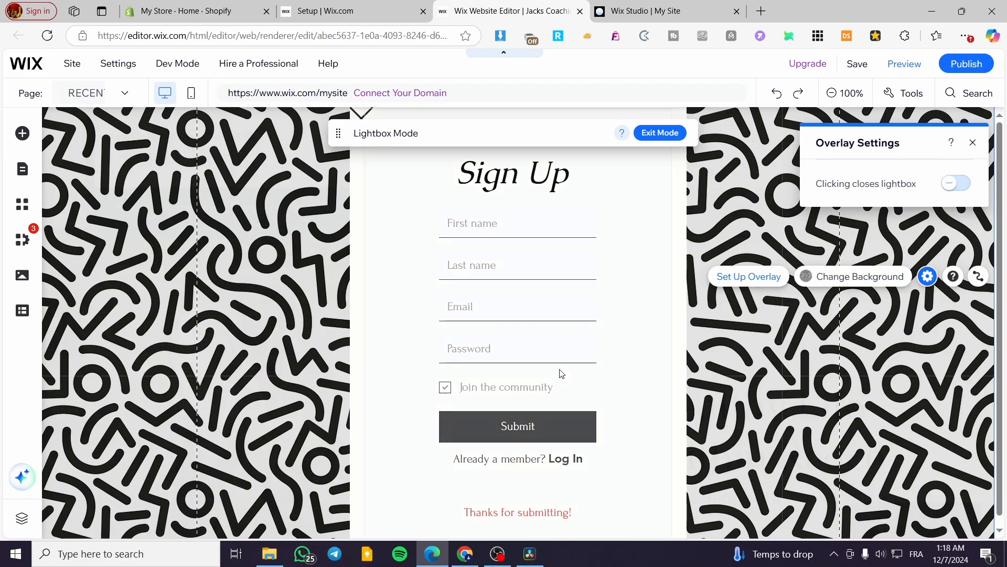
click(973, 143)
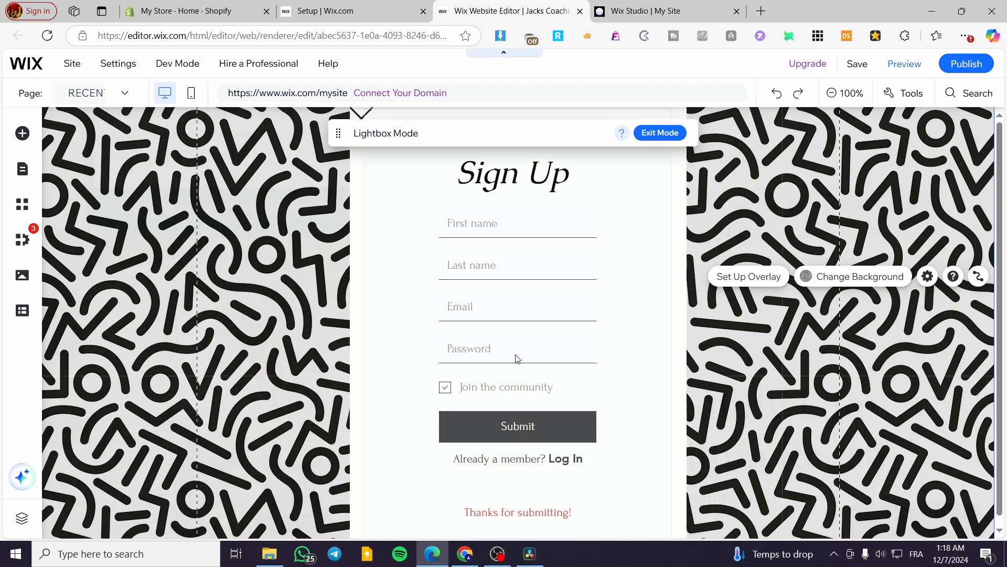
- Rename the custom signup form as FORM 1 in its form settings
click(486, 236)
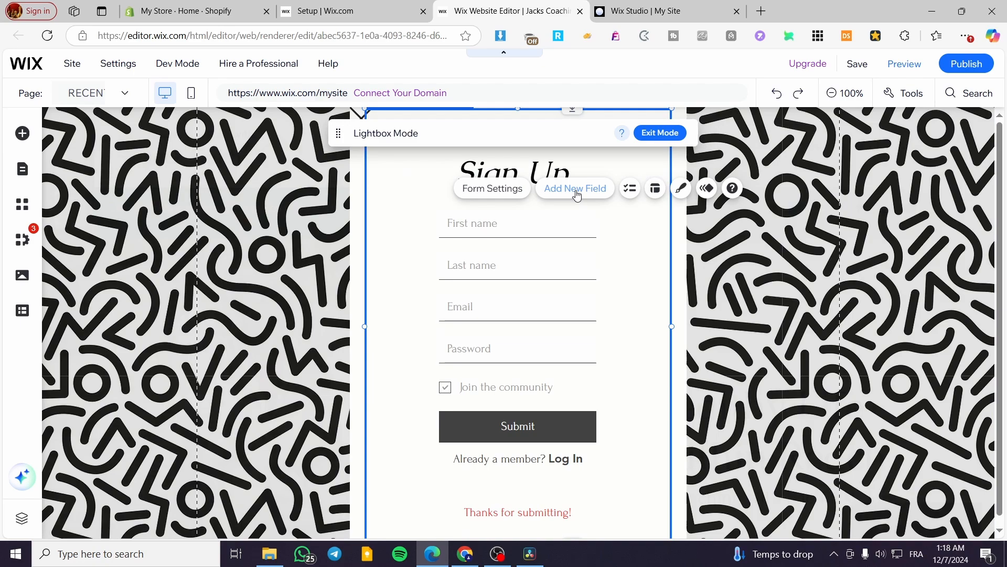
click(513, 192)
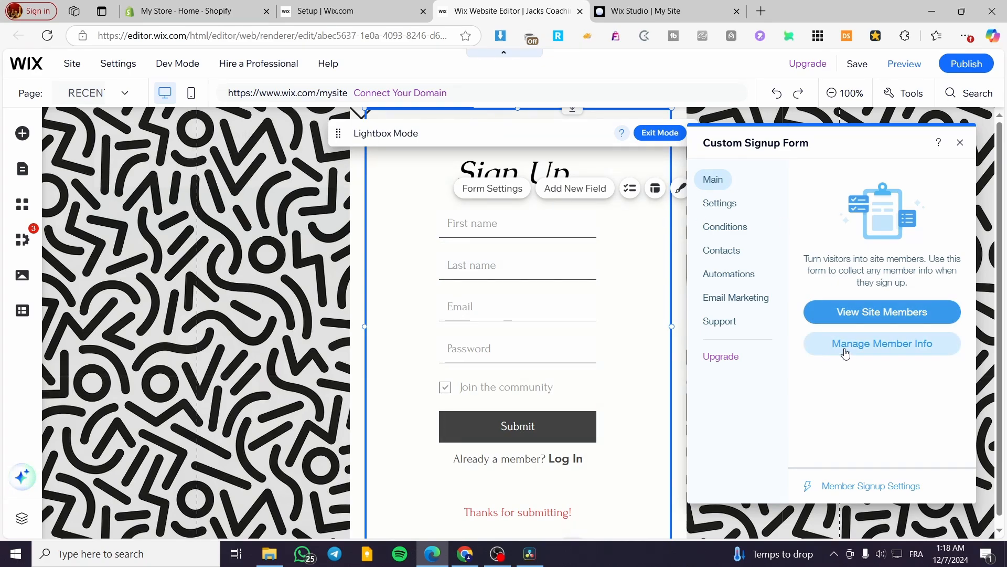
click(721, 204)
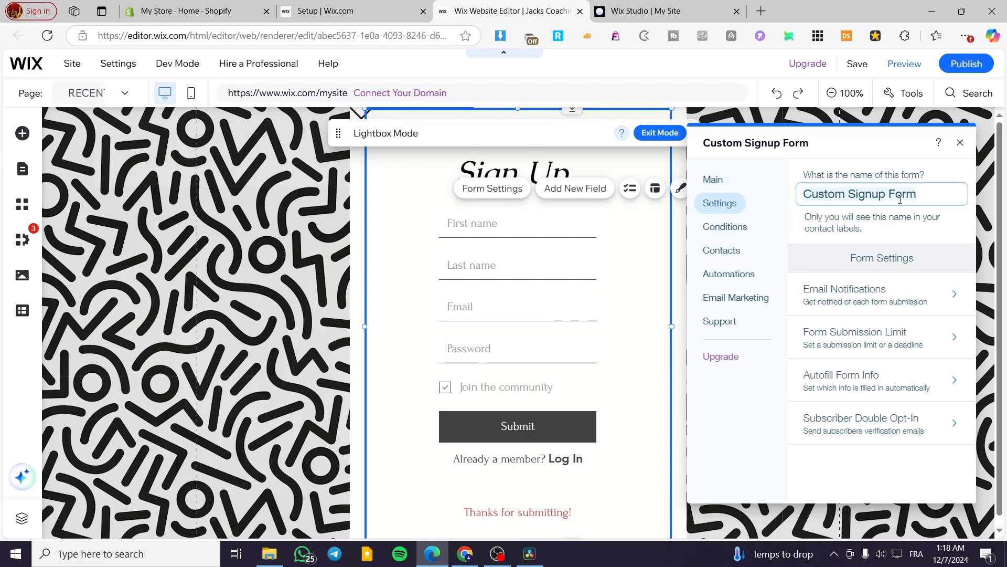
text(FO)
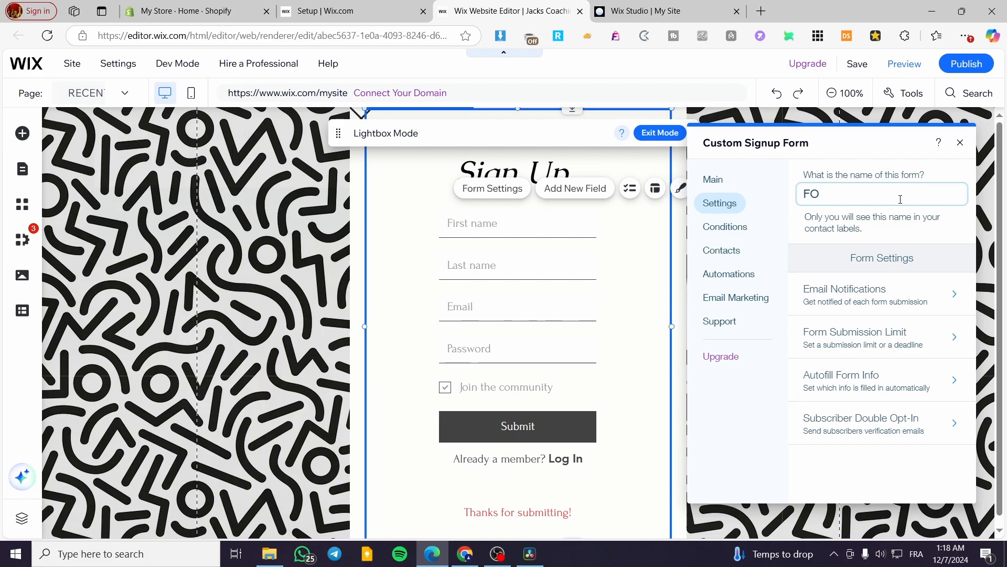
text(RM 1)
- Review the signup form's conditions, contacts, automations and email marketing settings, and close the form settings
click(742, 226)
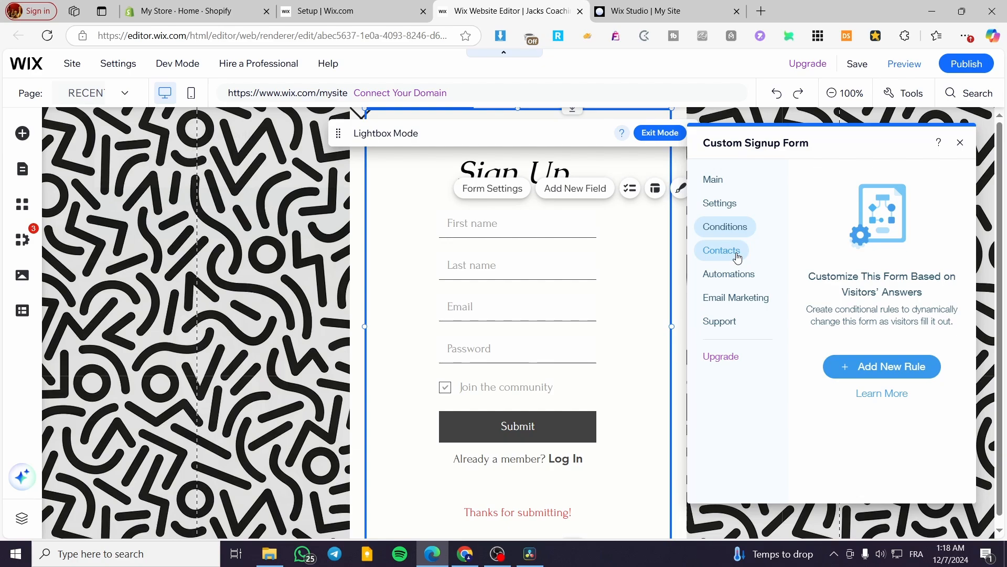
click(735, 250)
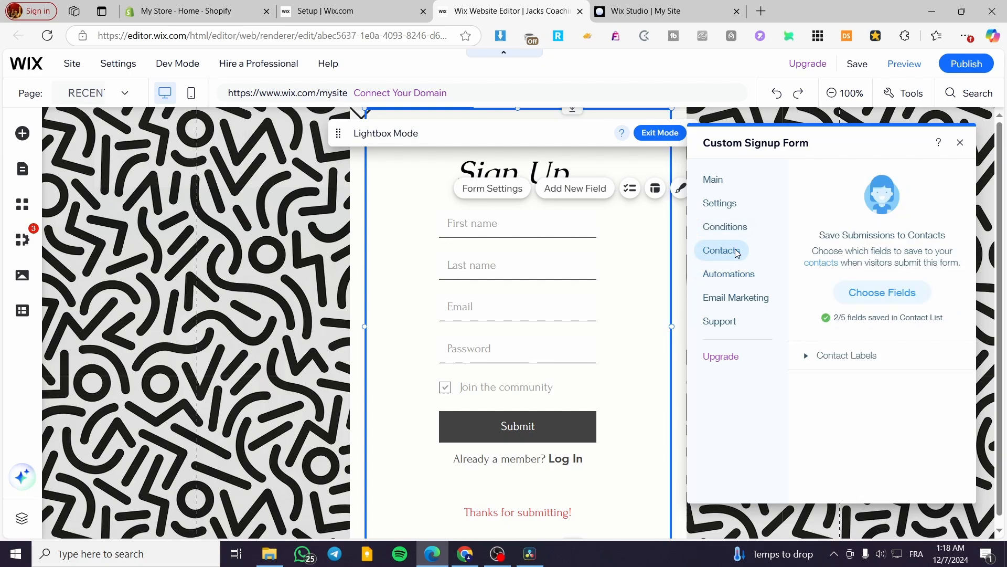
click(745, 281)
click(749, 308)
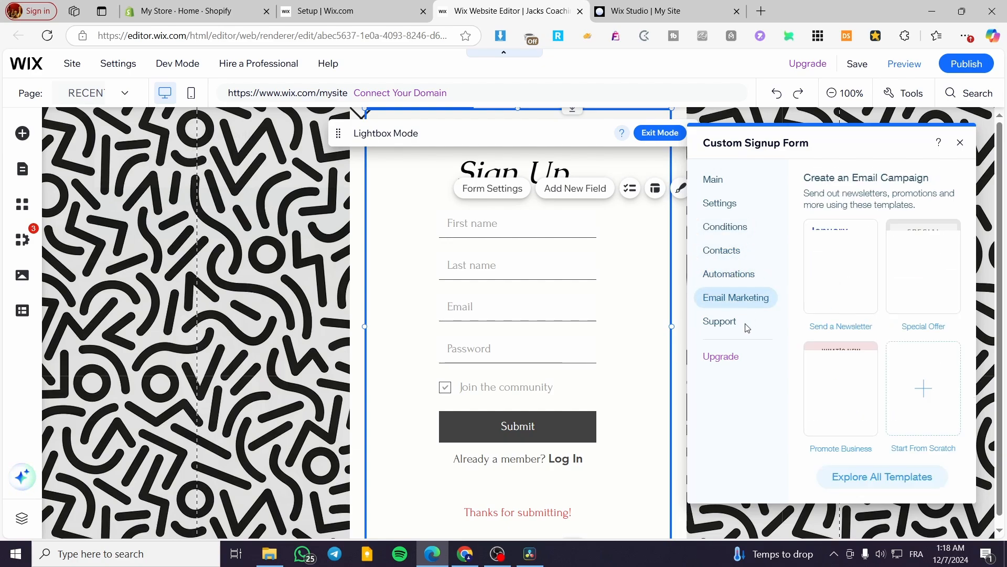
click(720, 183)
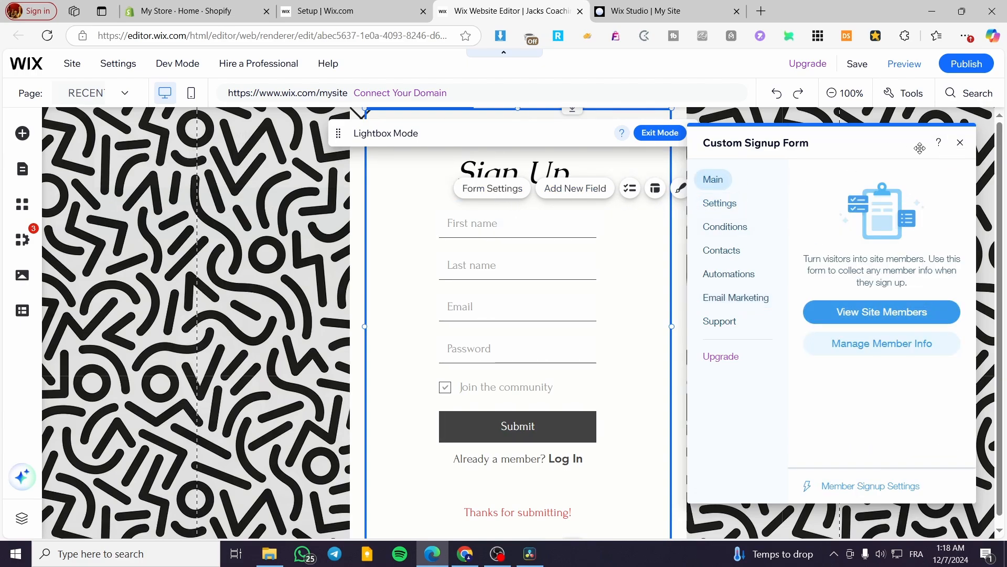
click(960, 142)
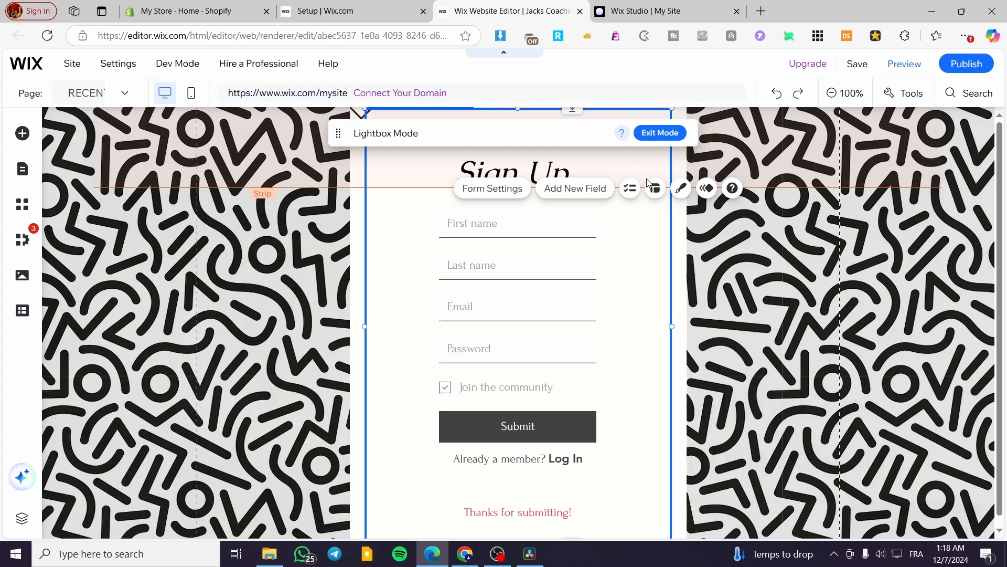
- Add the Terms Checkbox and Privacy Policy fields to the custom signup form
click(588, 195)
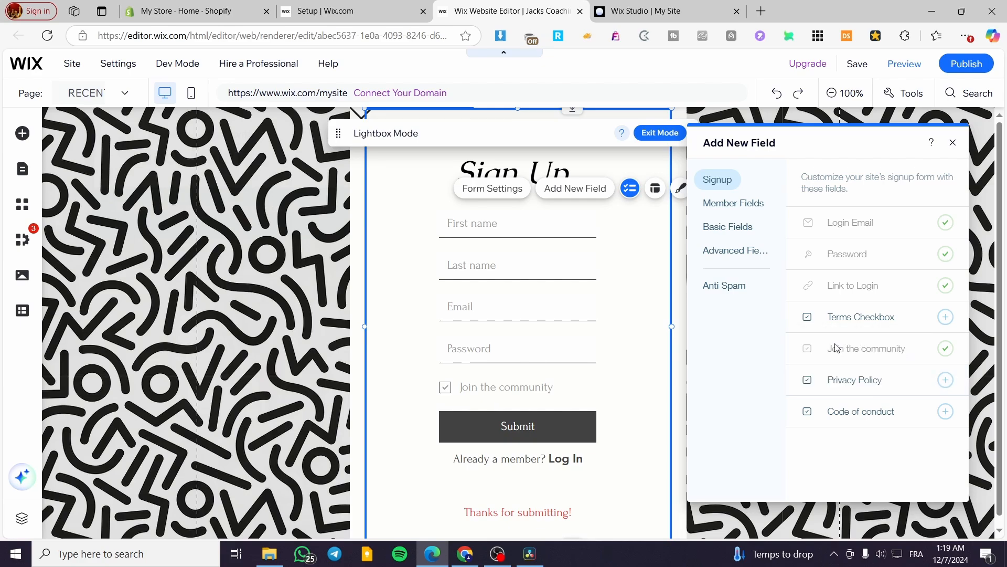
click(807, 320)
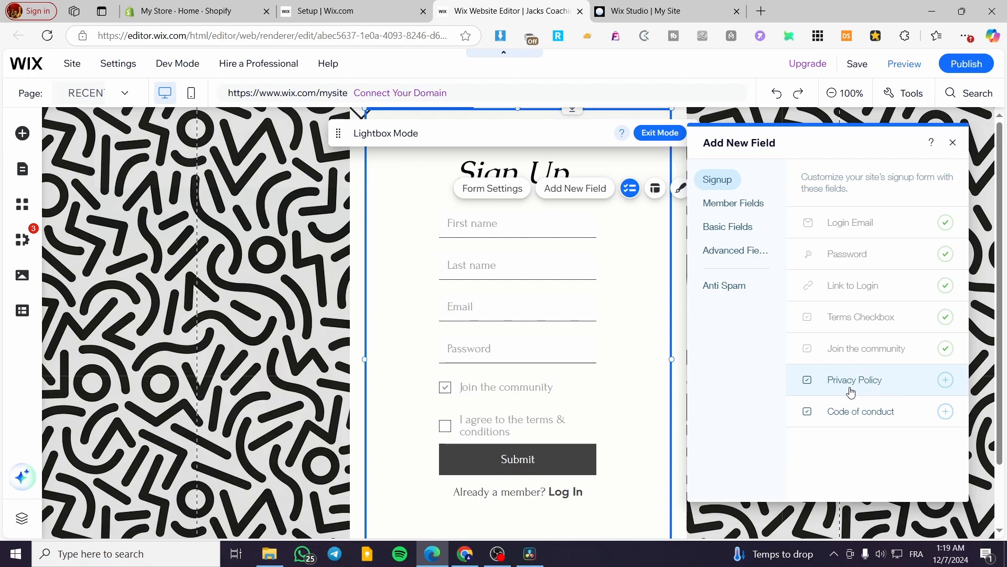
click(945, 381)
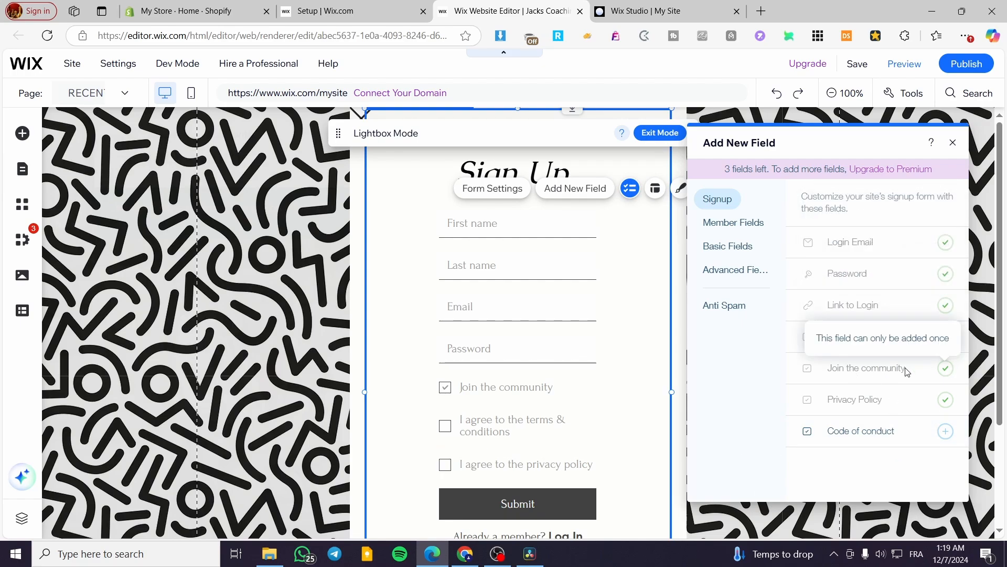
- Add the reCAPTCHA field from the member fields to the signup form
click(741, 224)
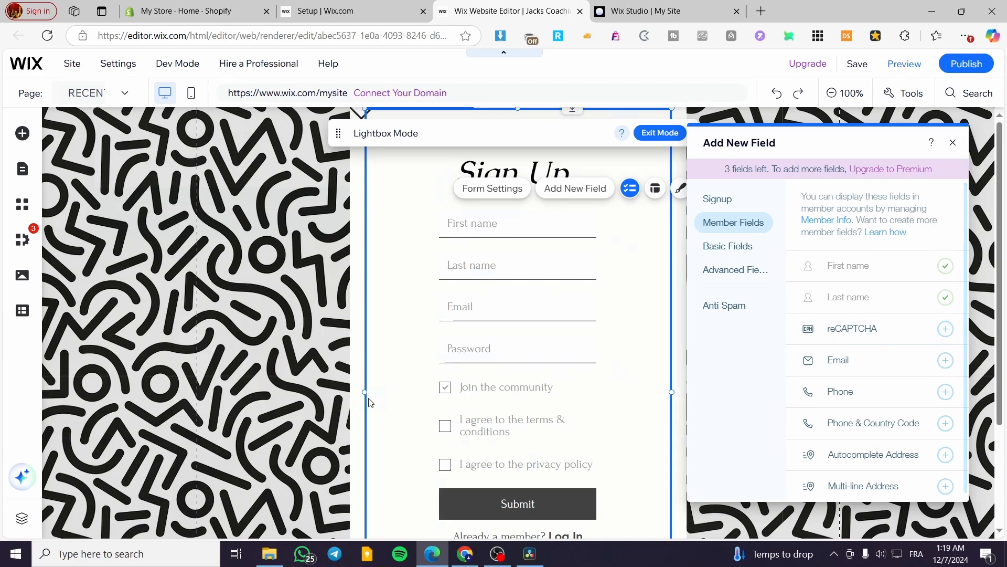
scroll(520, 390, down, 3)
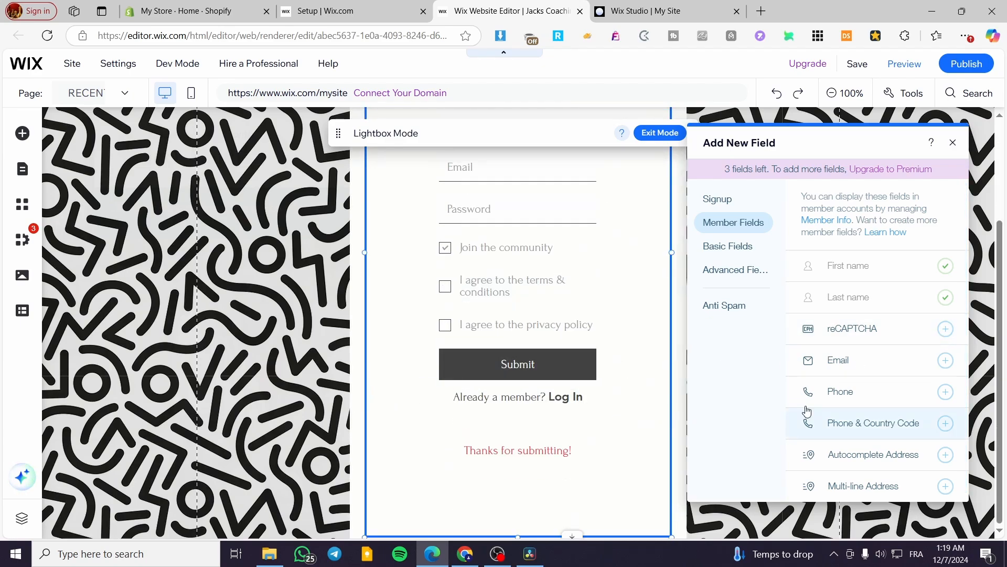
click(946, 329)
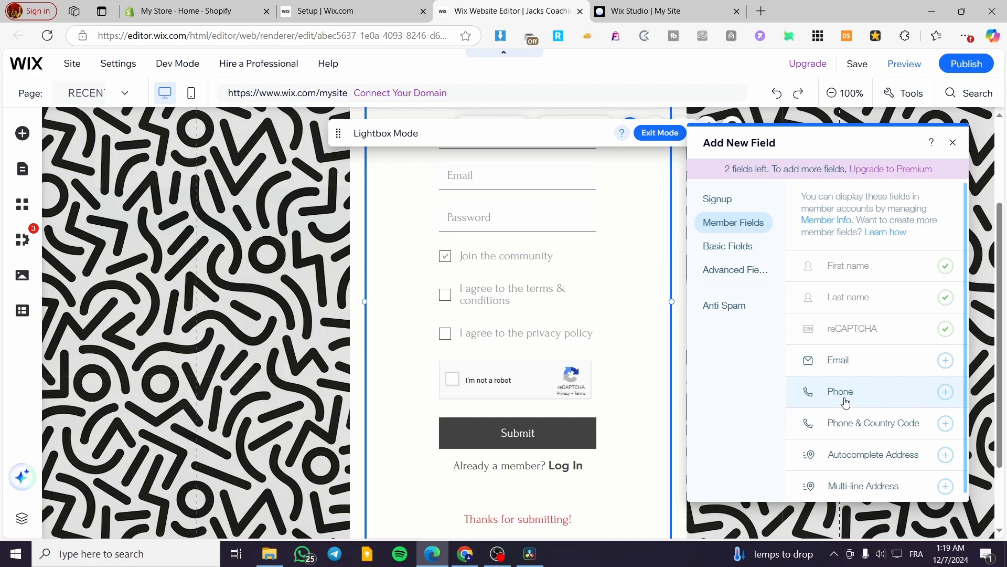
- Review the remaining member fields and the basic, advanced and anti-spam fields available for the signup form, and close the field list
scroll(875, 401, down, 1)
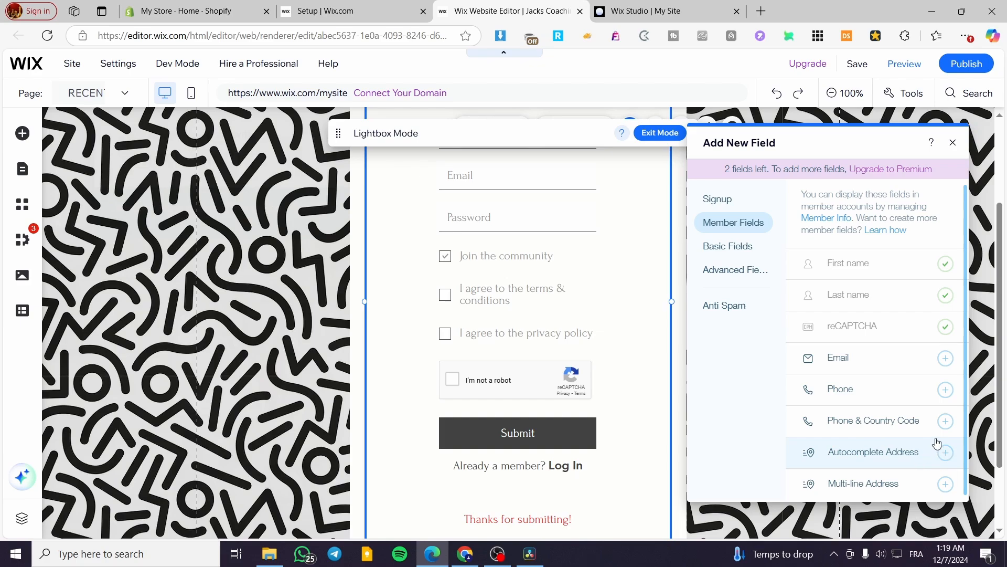
scroll(836, 389, up, 1)
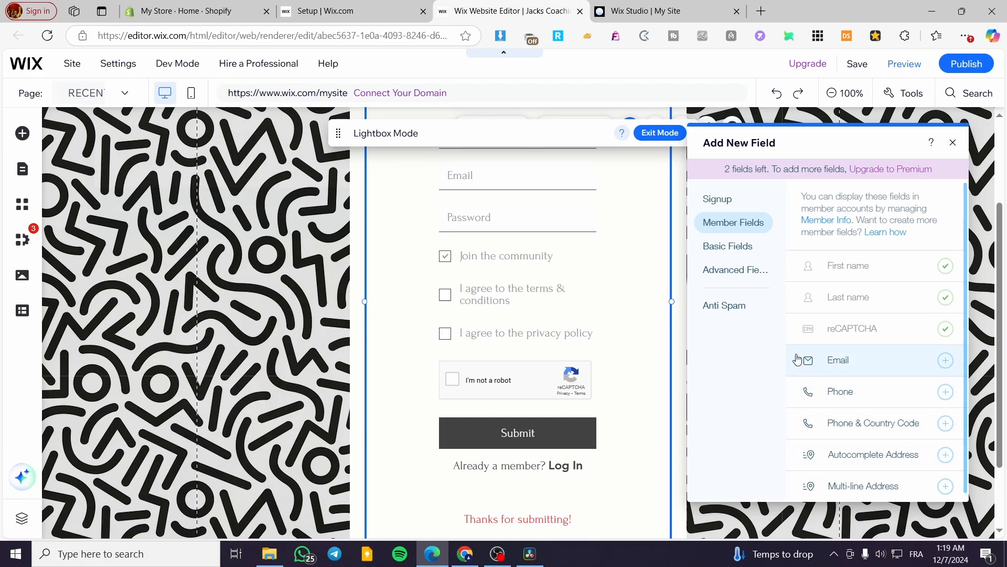
click(739, 251)
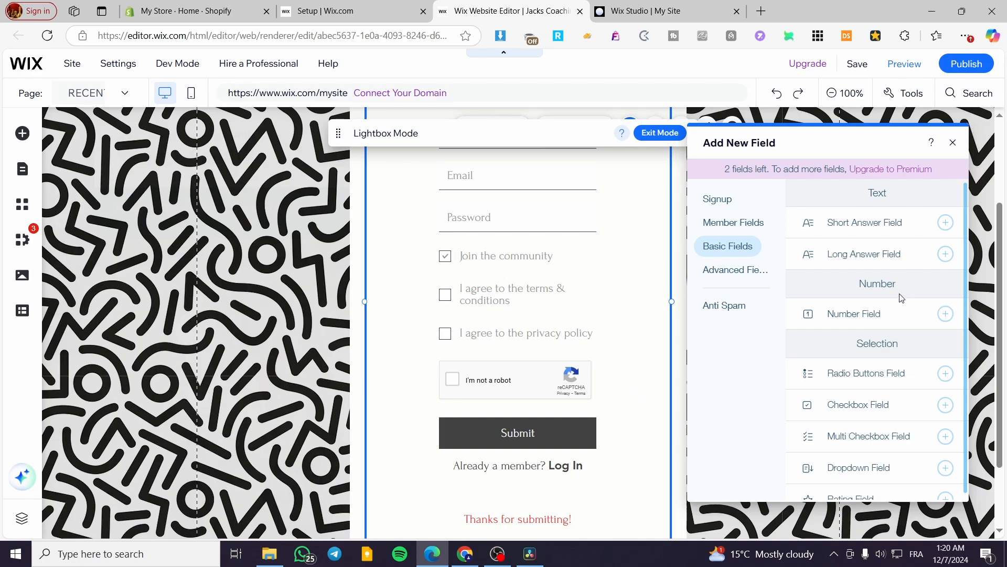
scroll(899, 339, down, 2)
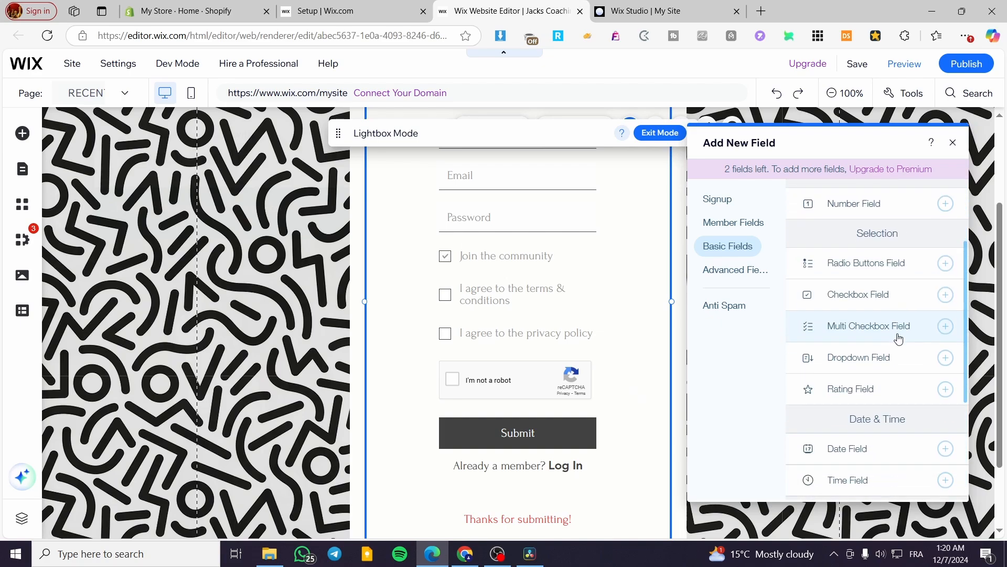
scroll(894, 351, down, 3)
scroll(829, 462, up, 5)
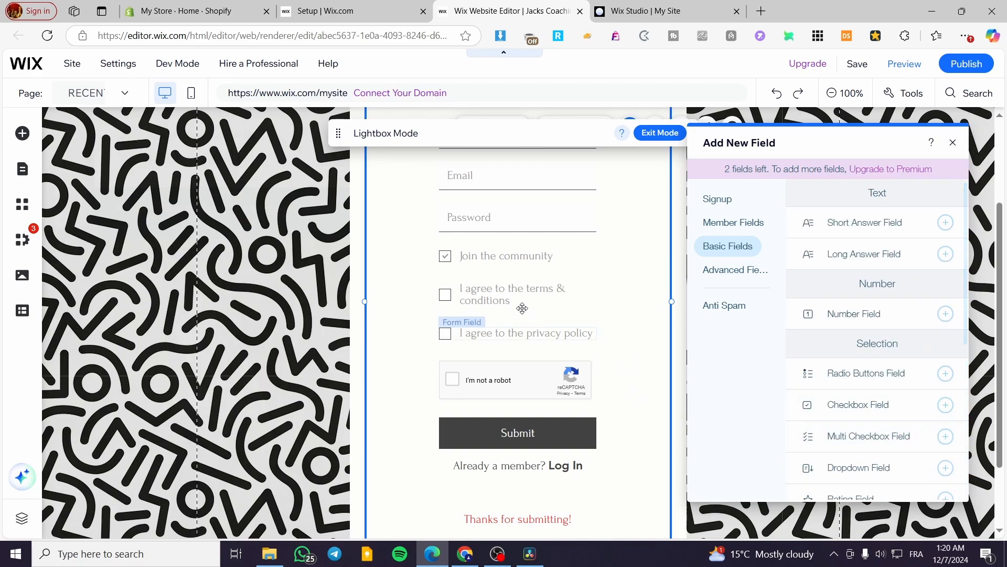
scroll(522, 308, up, 3)
click(748, 270)
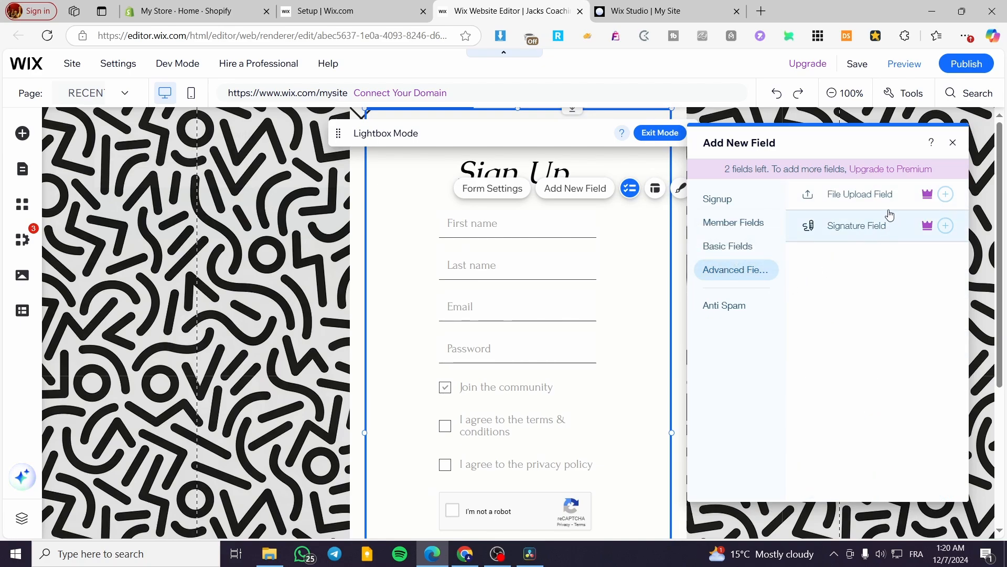
mouse_move(927, 202)
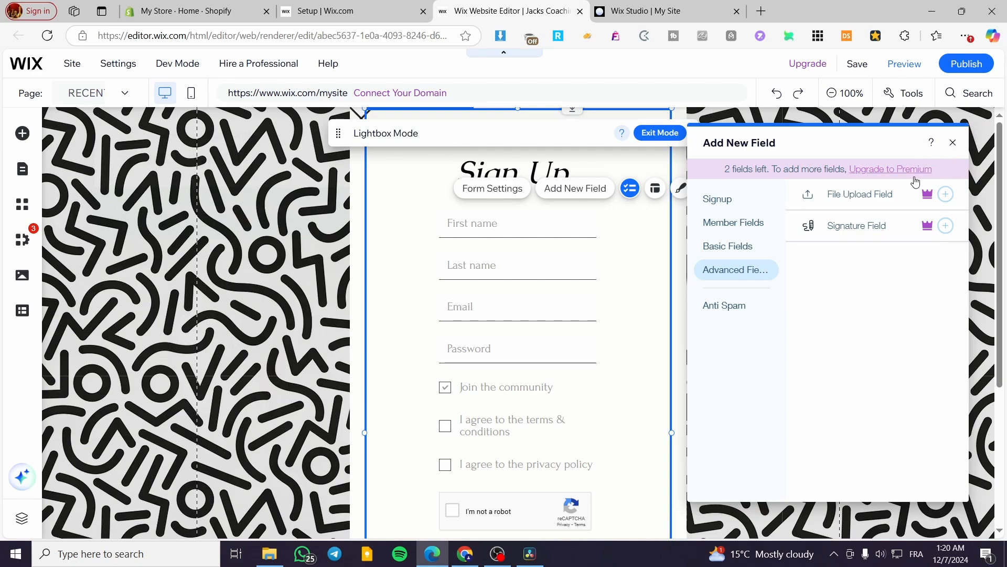
click(736, 307)
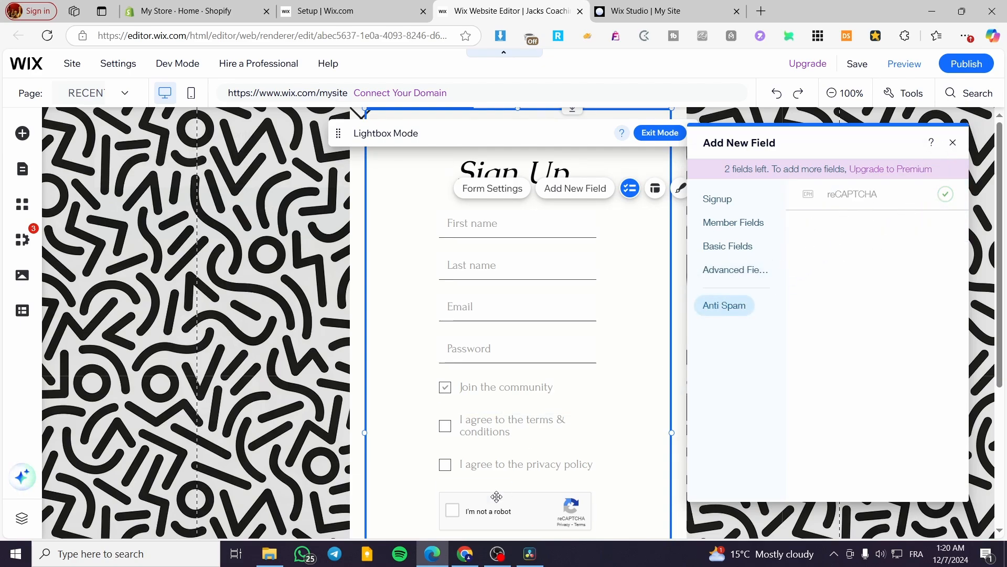
scroll(496, 497, down, 3)
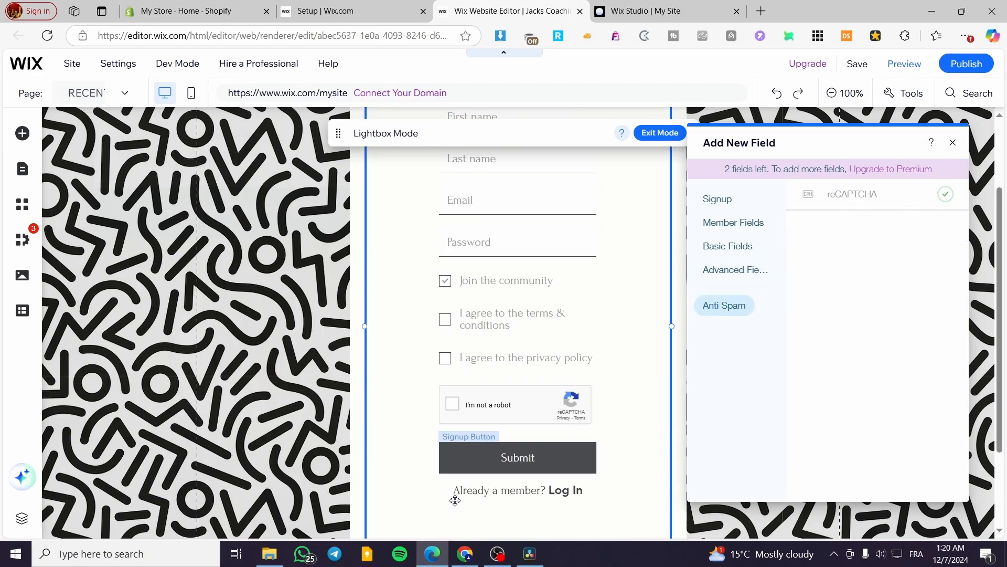
click(950, 144)
scroll(616, 294, up, 3)
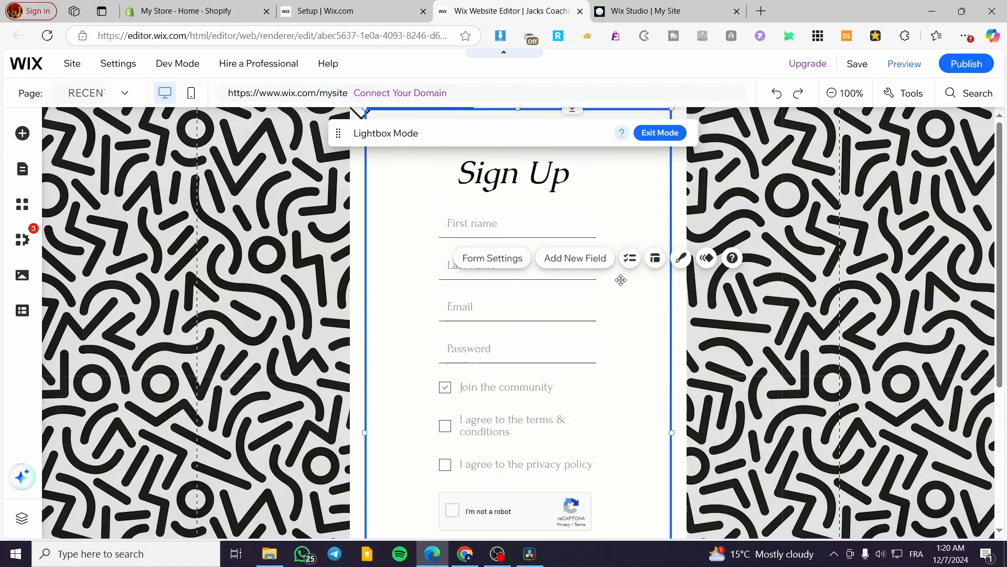
- Review the form background's fill color, border, corner and shadow design options, and close the form design settings
click(681, 258)
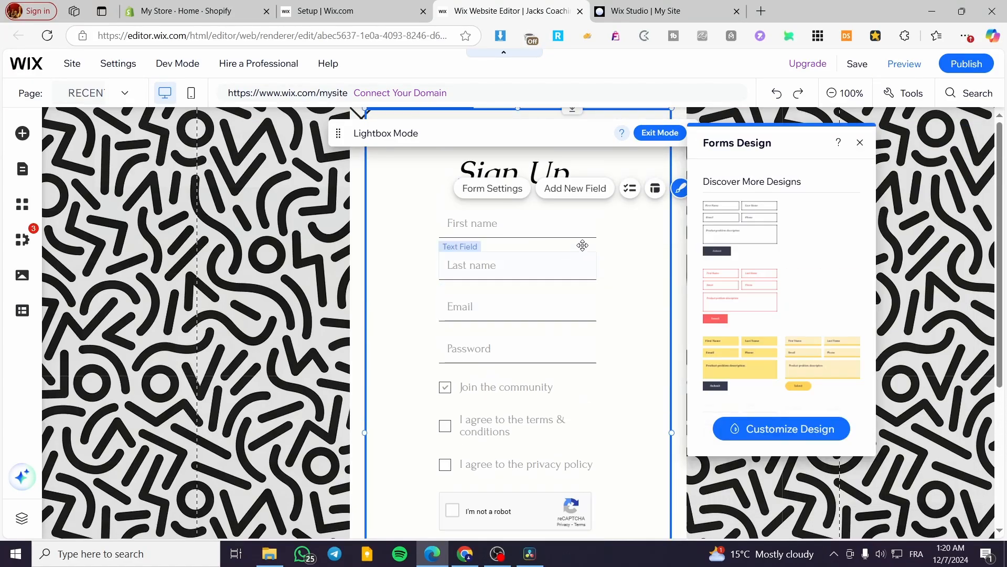
click(782, 428)
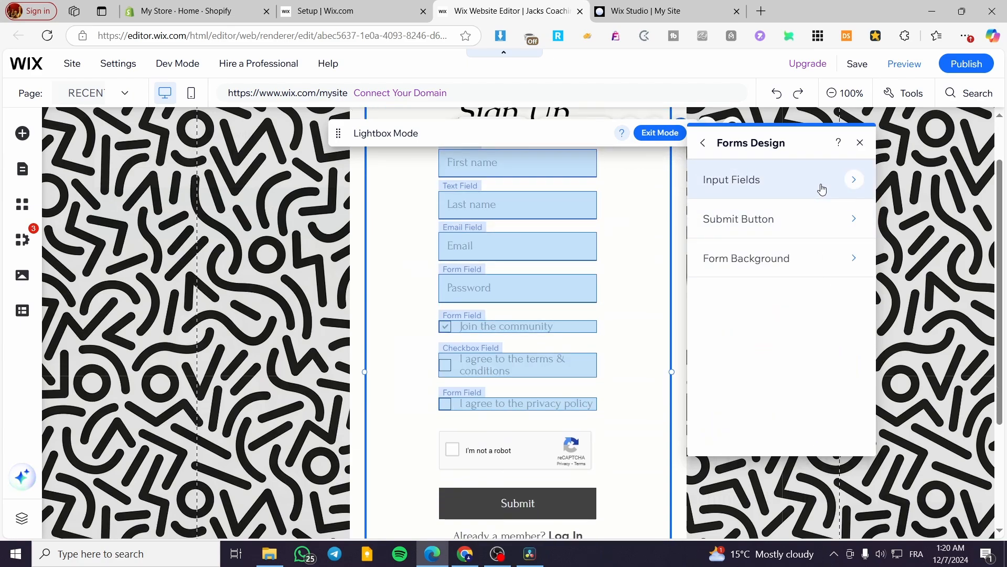
click(812, 265)
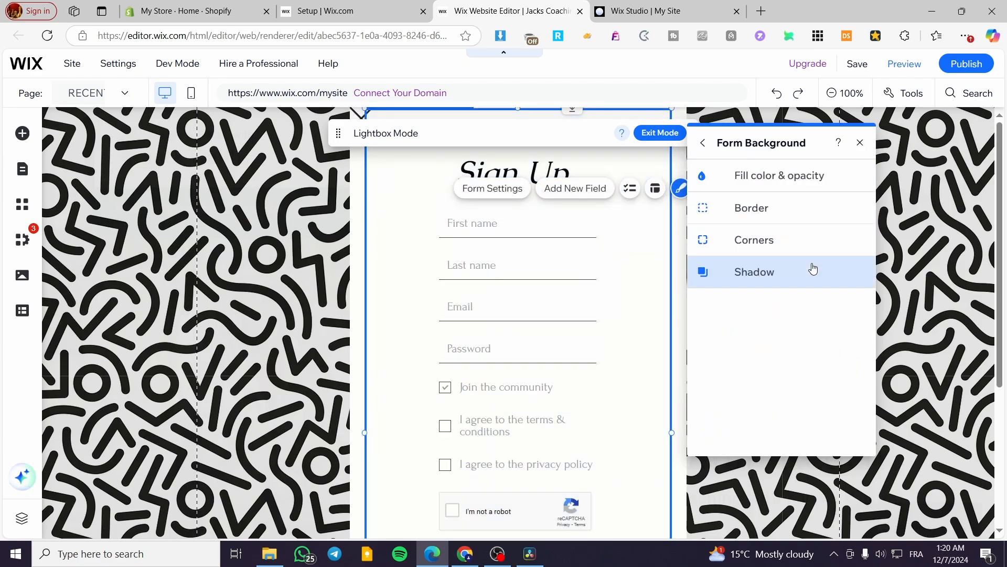
click(826, 177)
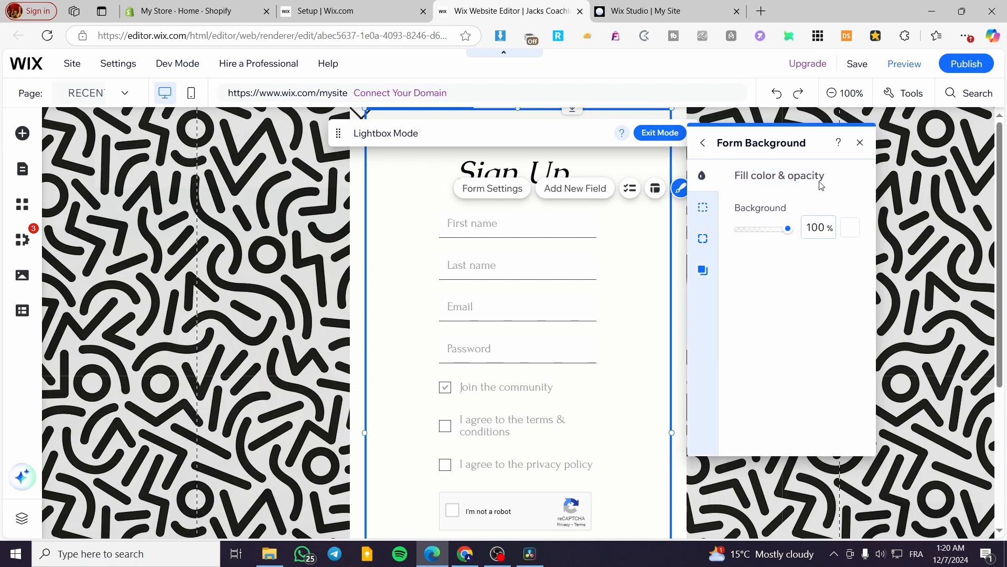
click(850, 231)
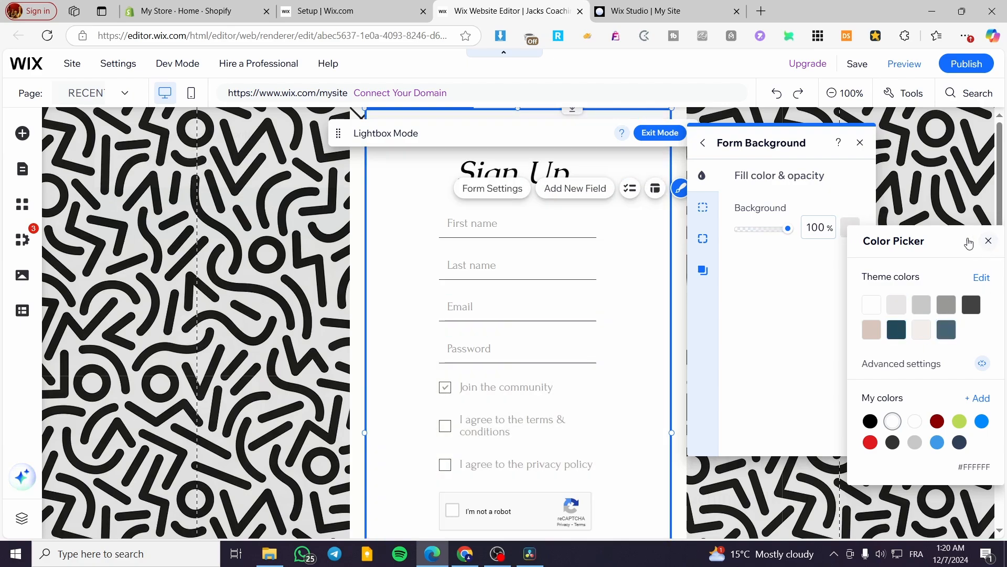
click(989, 241)
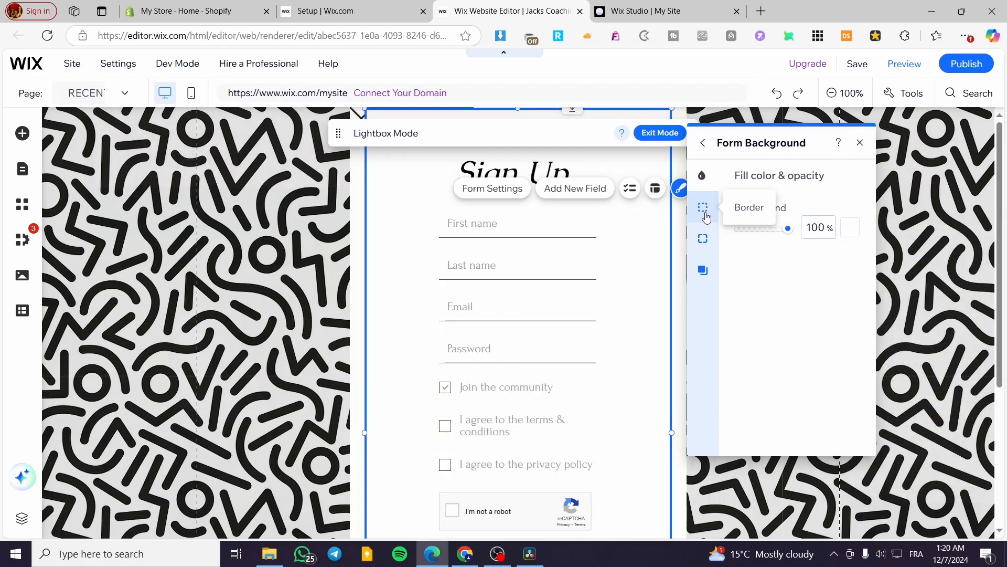
click(707, 217)
click(708, 242)
click(705, 267)
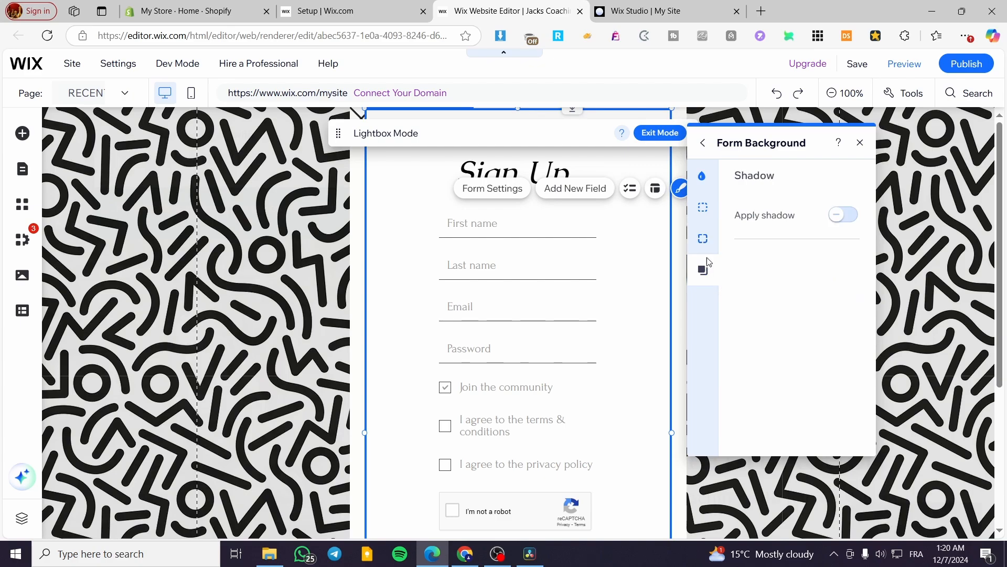
click(861, 147)
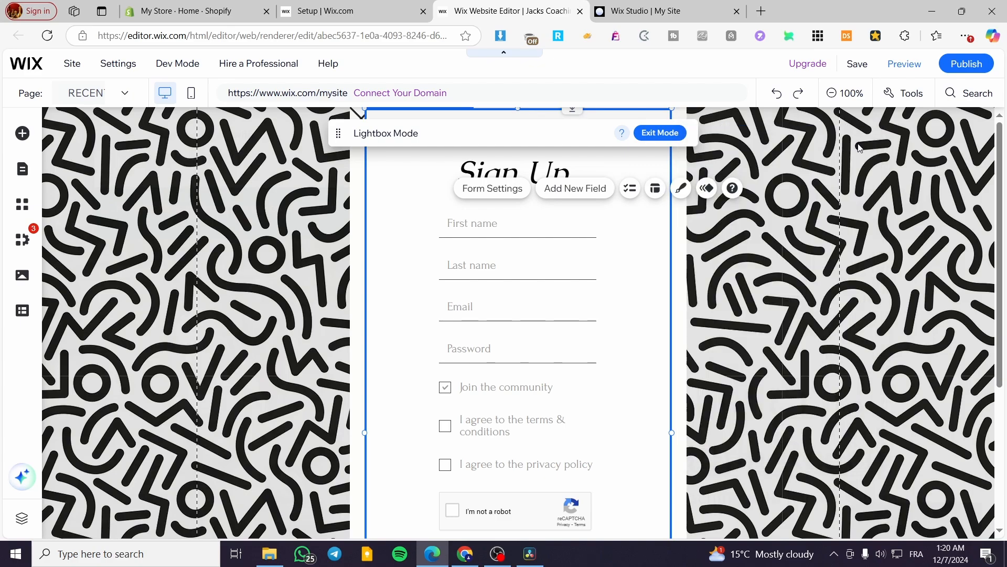
- Open the Sign Up form title for text editing with its whole text selected
click(811, 337)
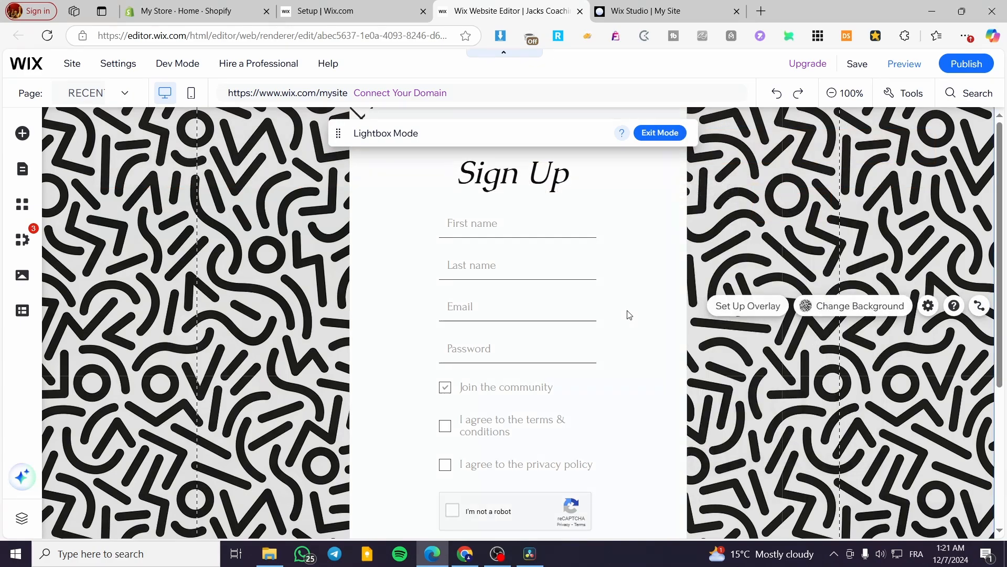
click(550, 175)
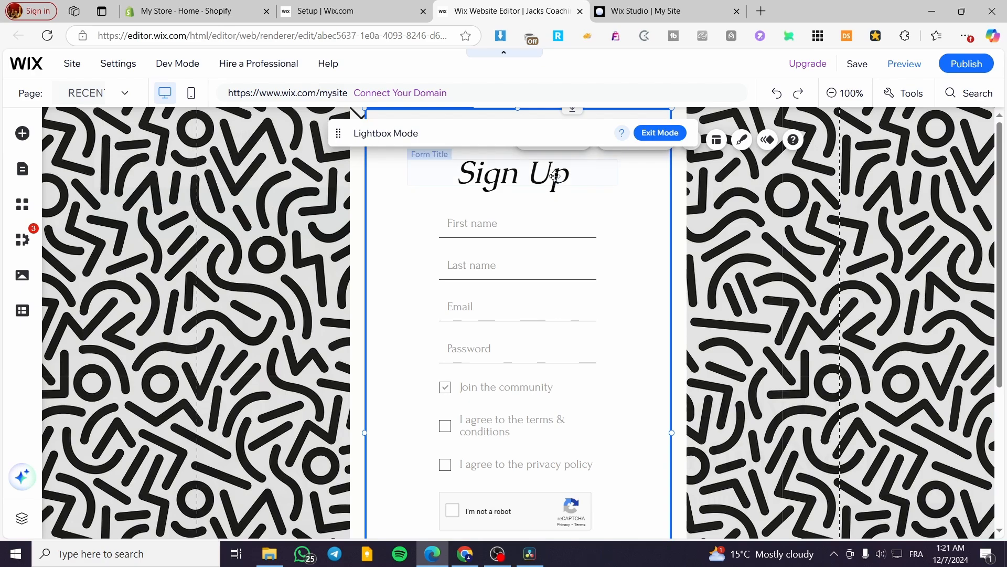
double_click(570, 177)
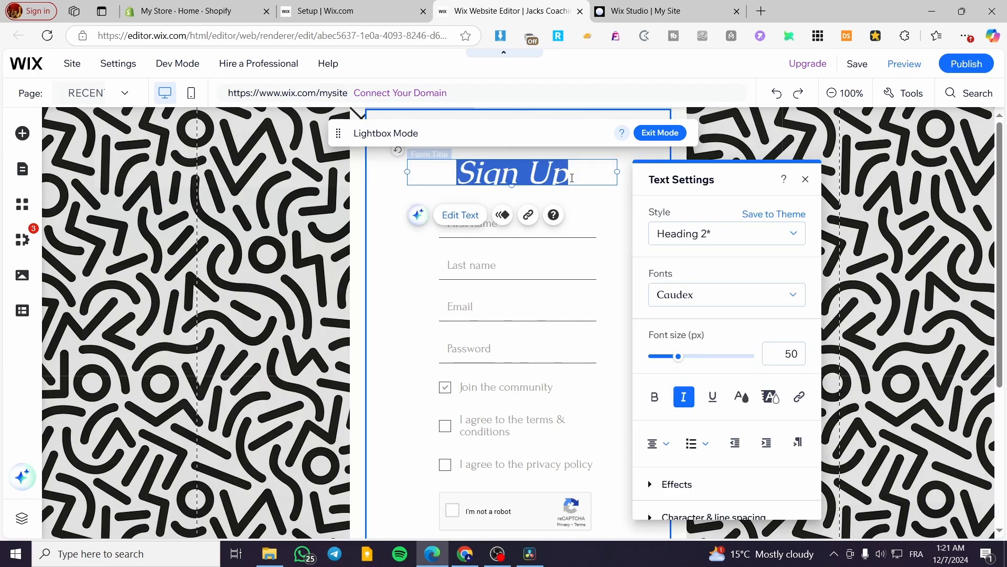
- Set the Sign Up title's font to Impact and turn off its italics
click(794, 296)
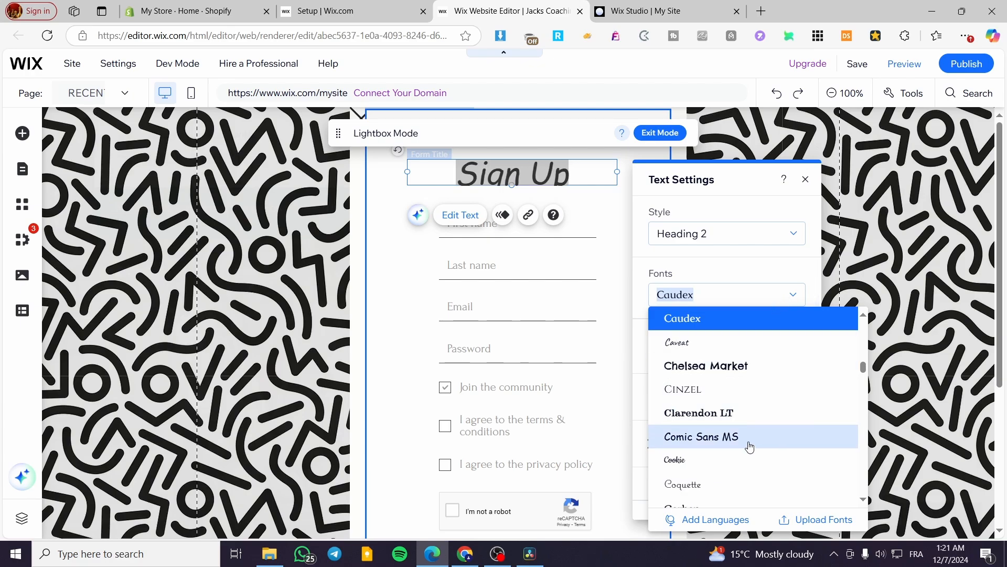
scroll(752, 458, down, 1)
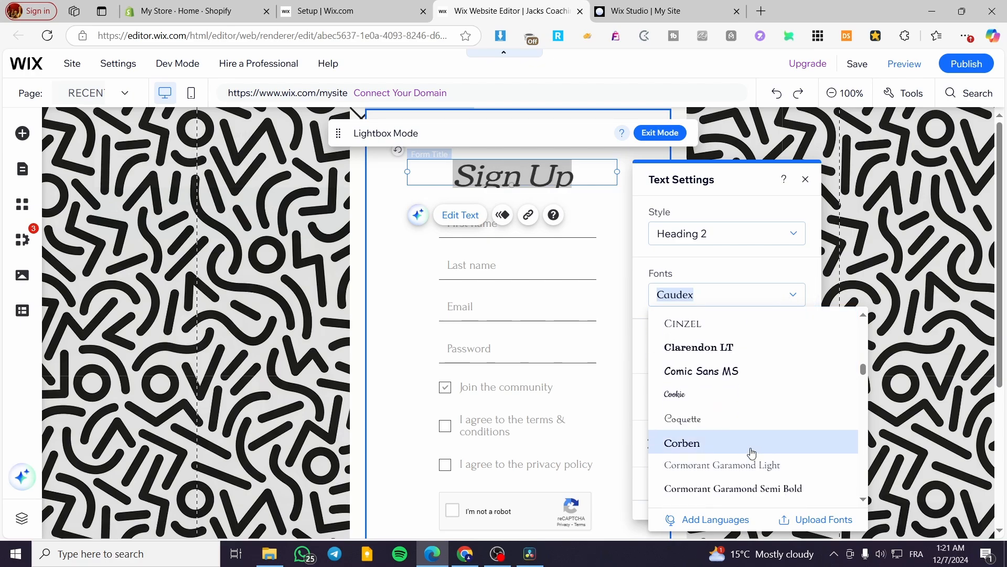
scroll(754, 455, down, 2)
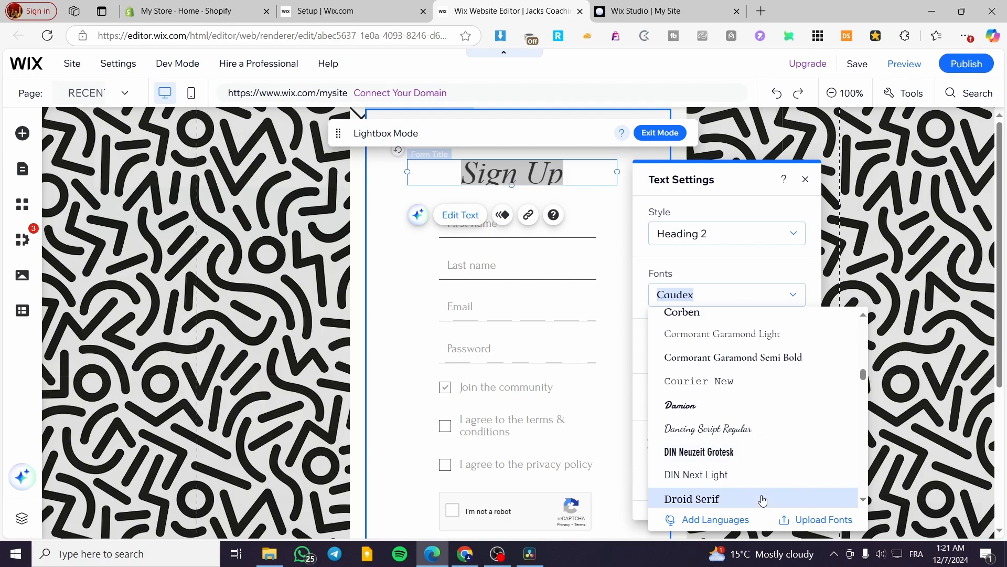
scroll(760, 461, down, 2)
scroll(757, 444, down, 1)
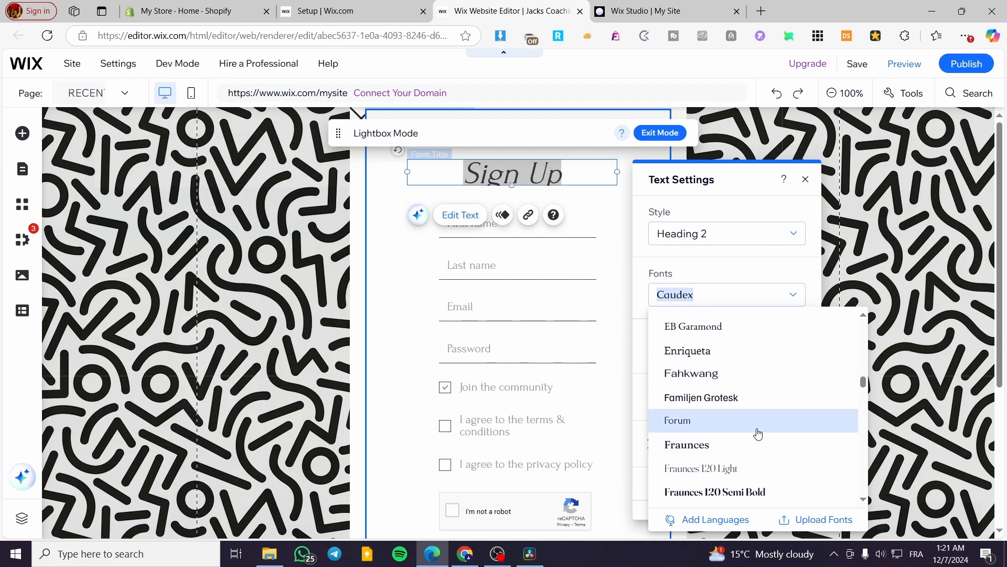
scroll(768, 493, down, 3)
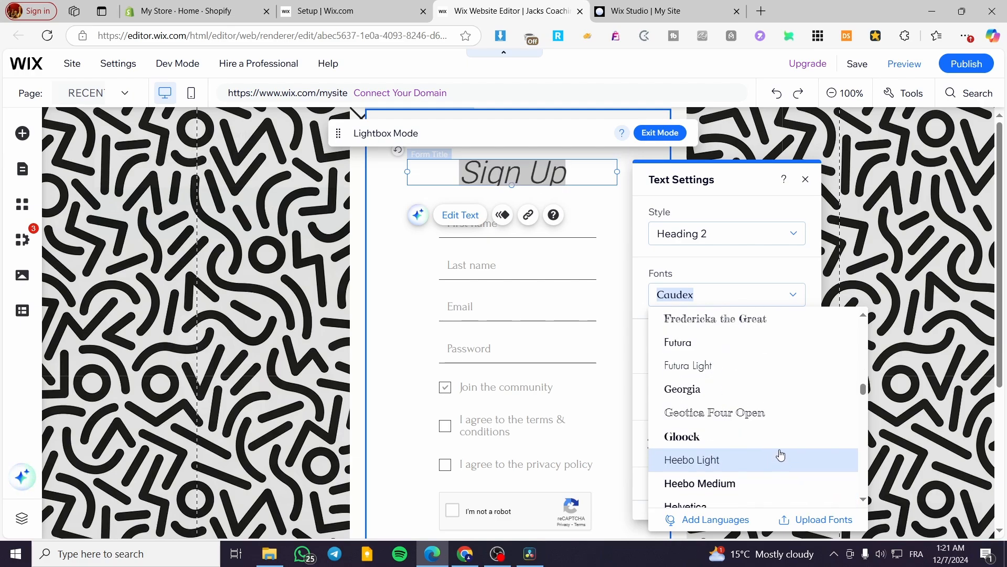
scroll(784, 485, down, 3)
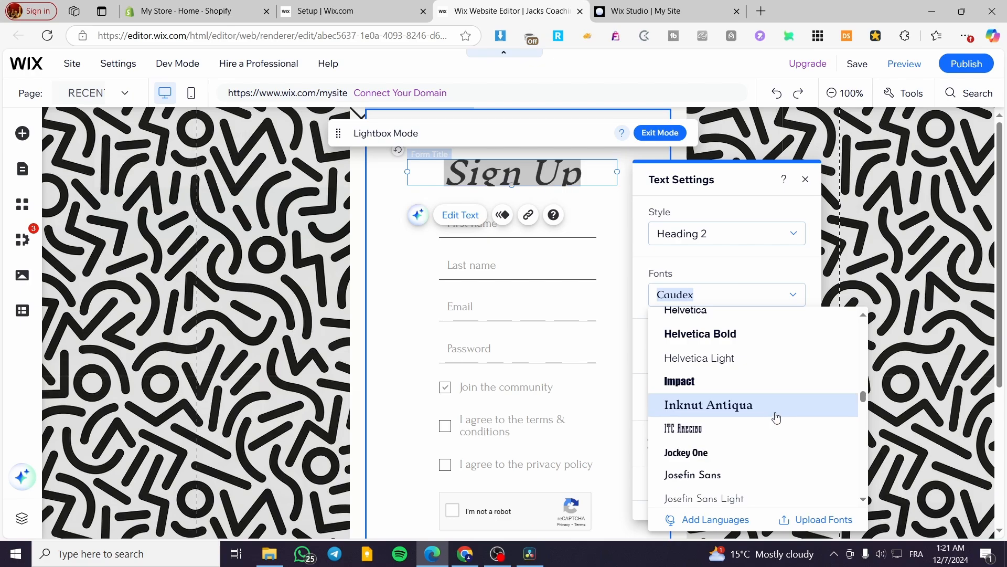
click(782, 373)
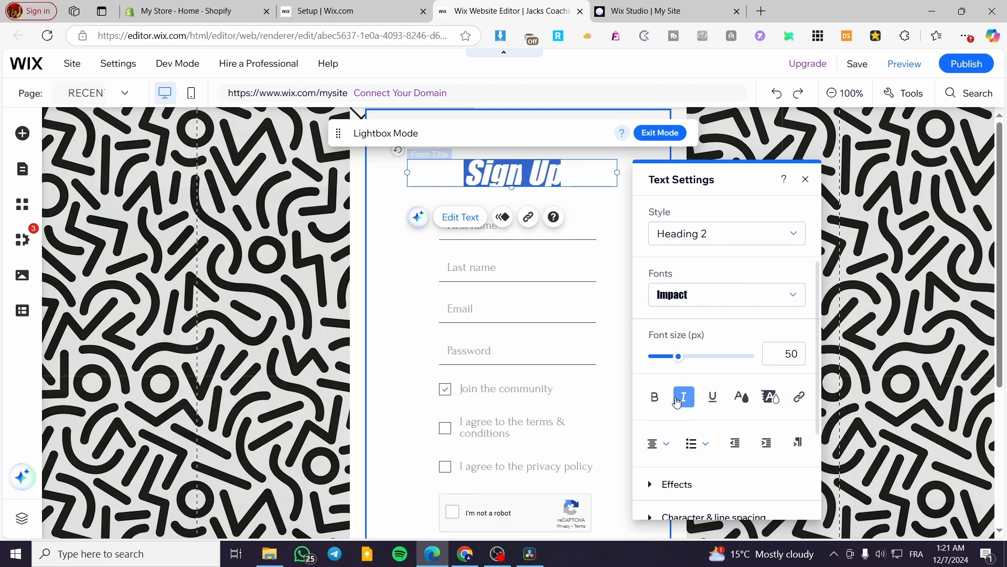
click(684, 397)
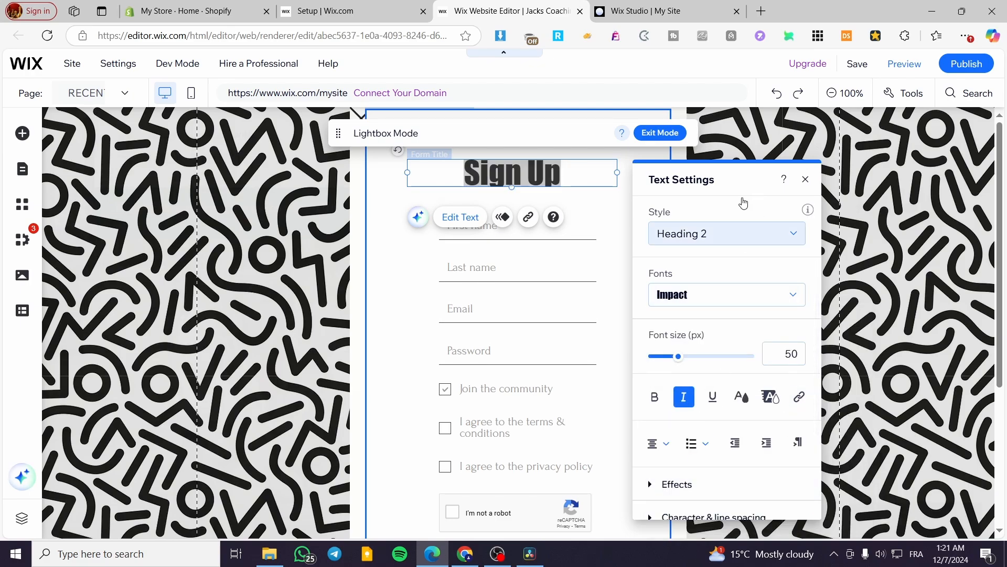
- Apply the Heading 3 style to the Sign Up title and set its font to Clarendon LT
click(745, 233)
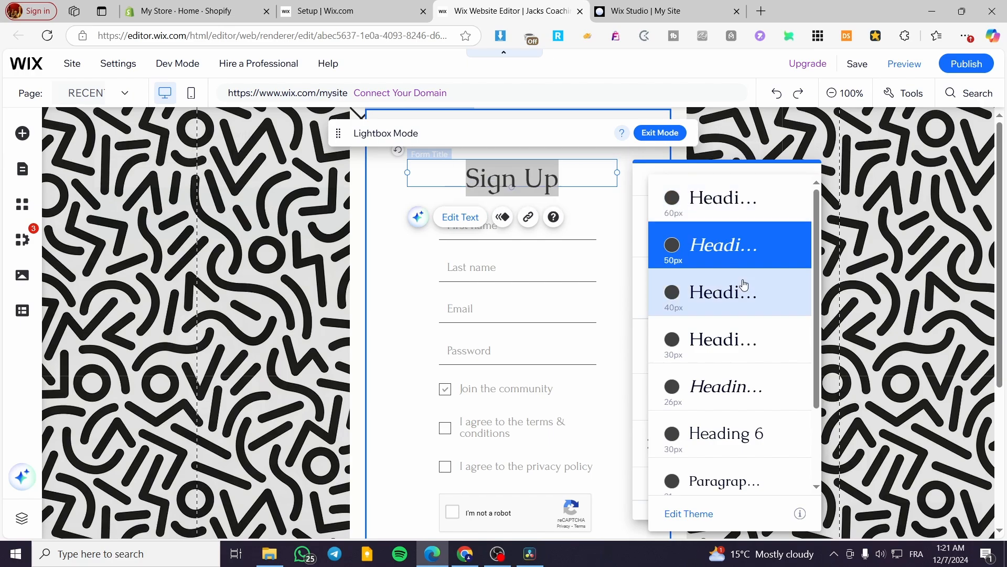
click(744, 290)
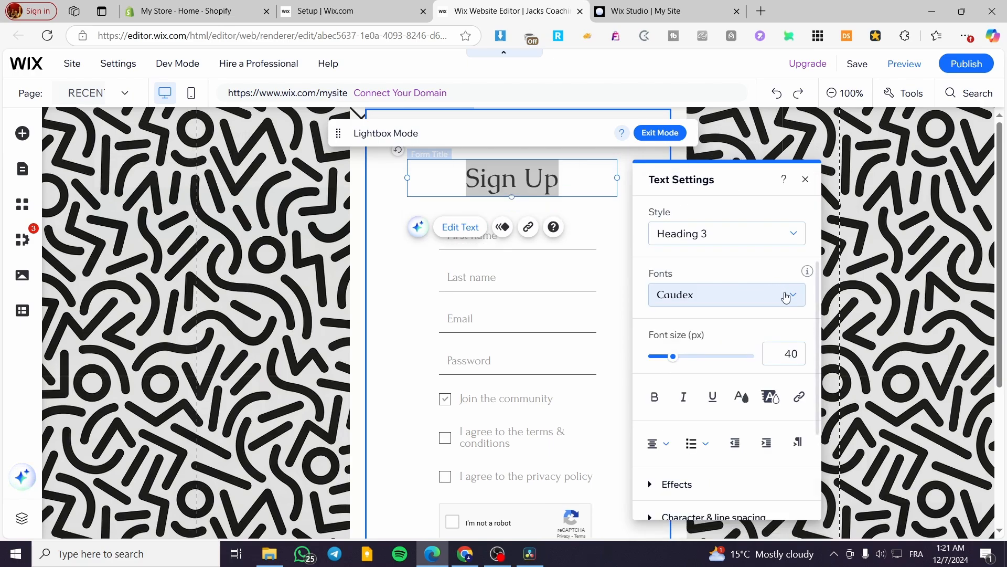
click(784, 294)
click(769, 411)
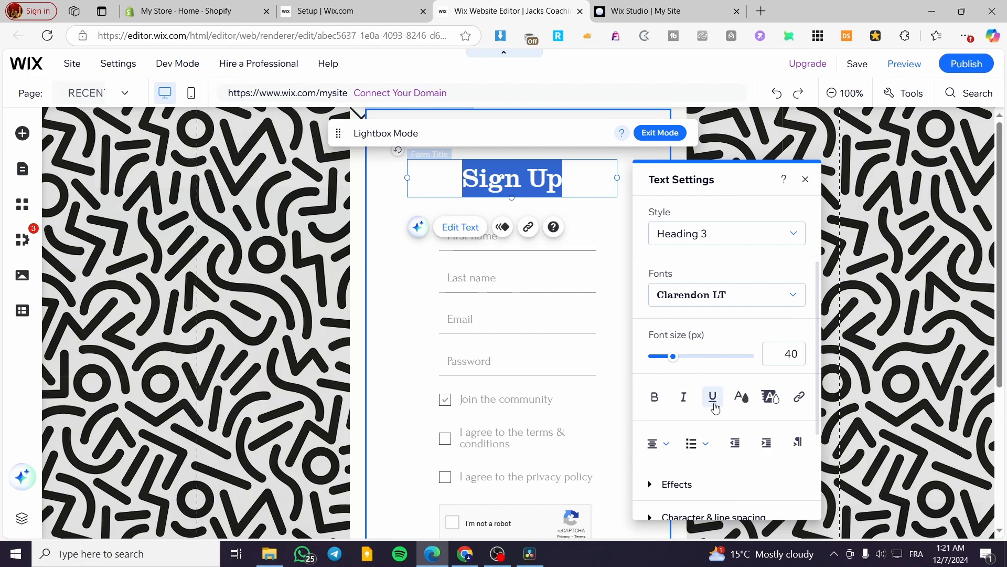
- Review the field settings of the signup form's Join the community checkbox and close them
click(467, 283)
click(513, 318)
click(496, 399)
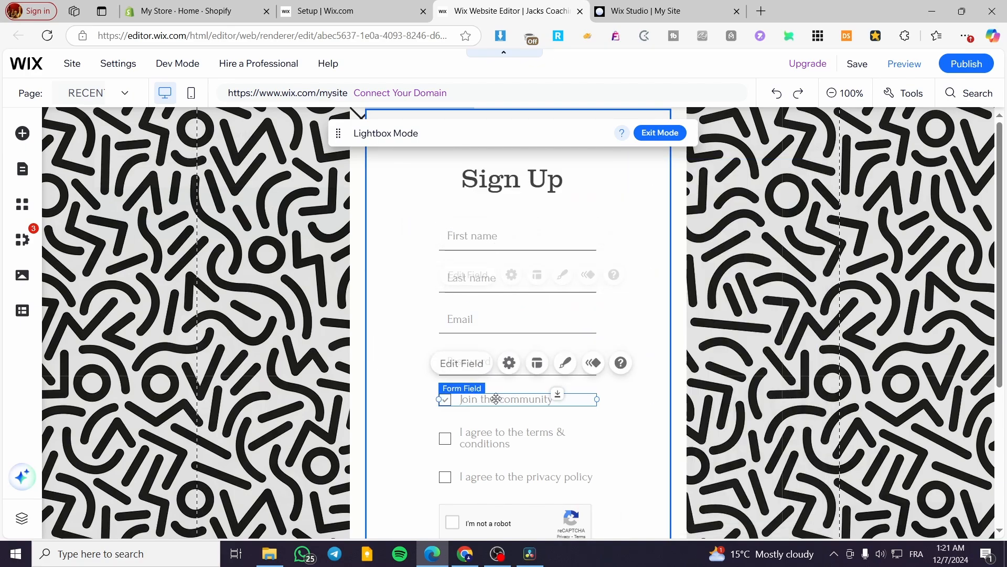
click(478, 368)
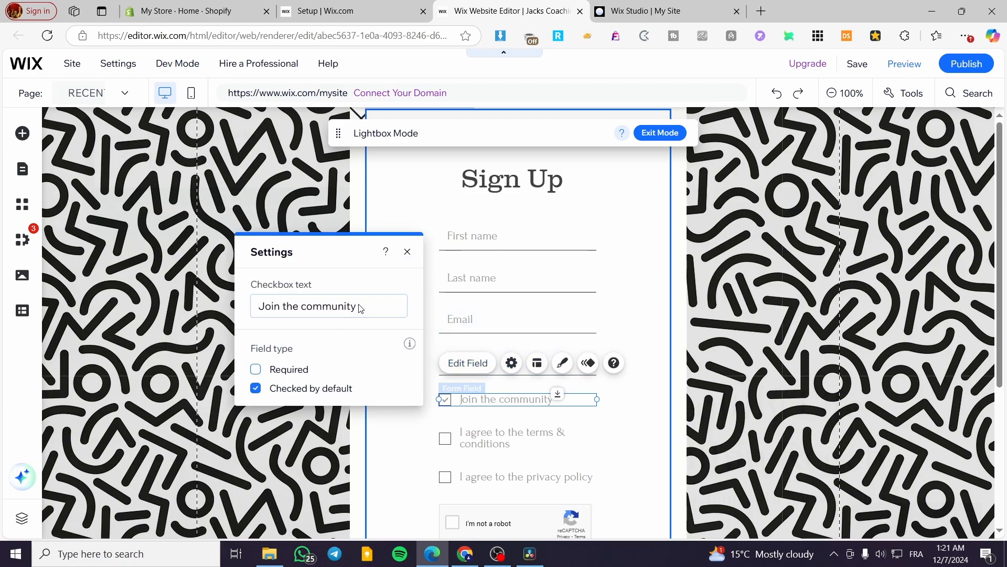
click(407, 251)
click(546, 236)
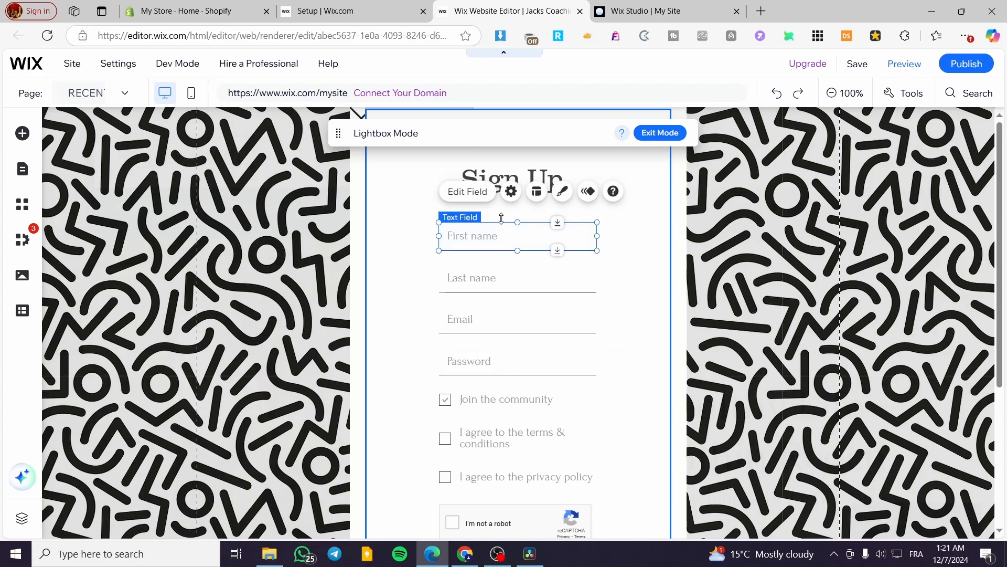
click(647, 224)
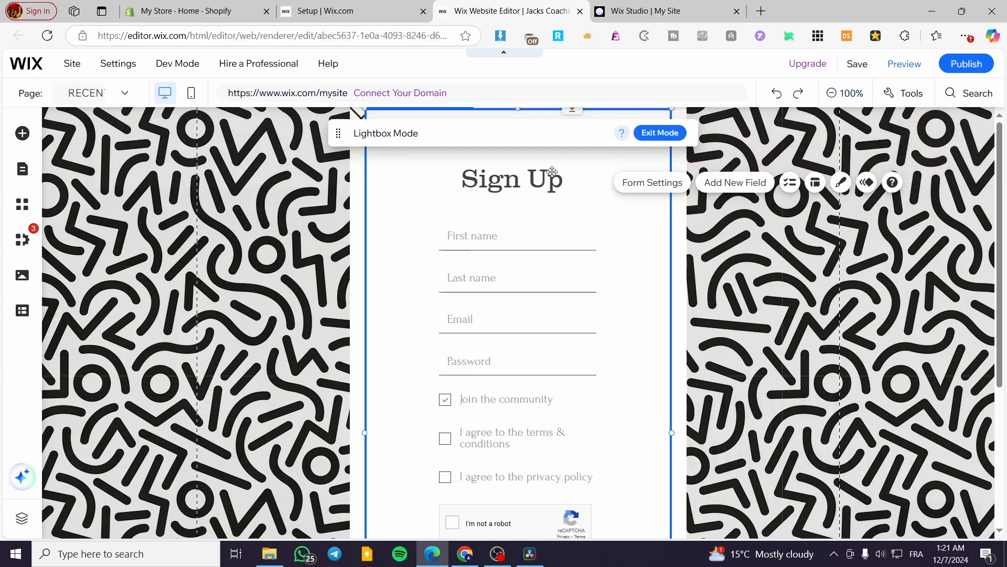
- Exit lightbox mode and open the Member Login Form settings among the site's Signup & Login pages
click(660, 133)
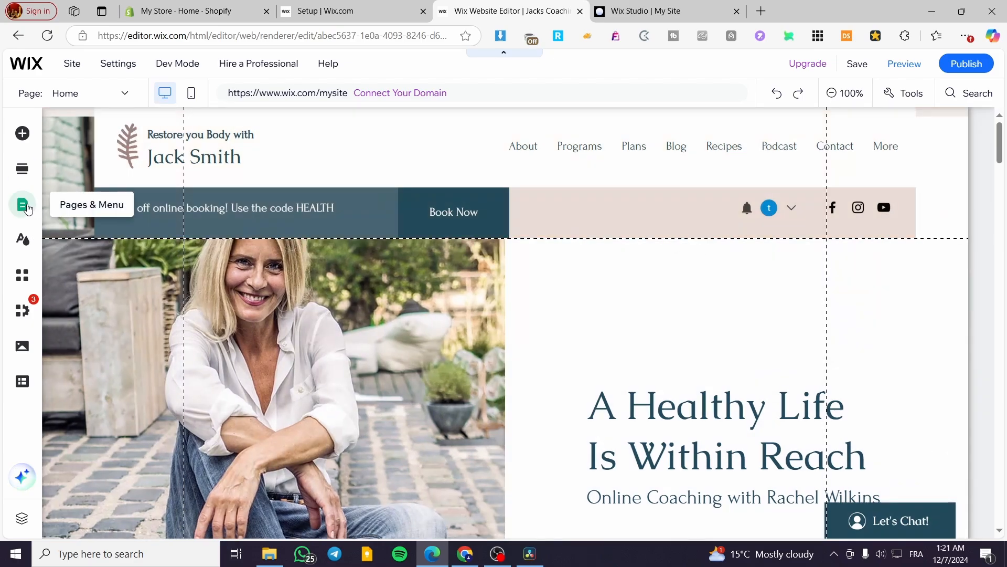
click(26, 206)
click(83, 189)
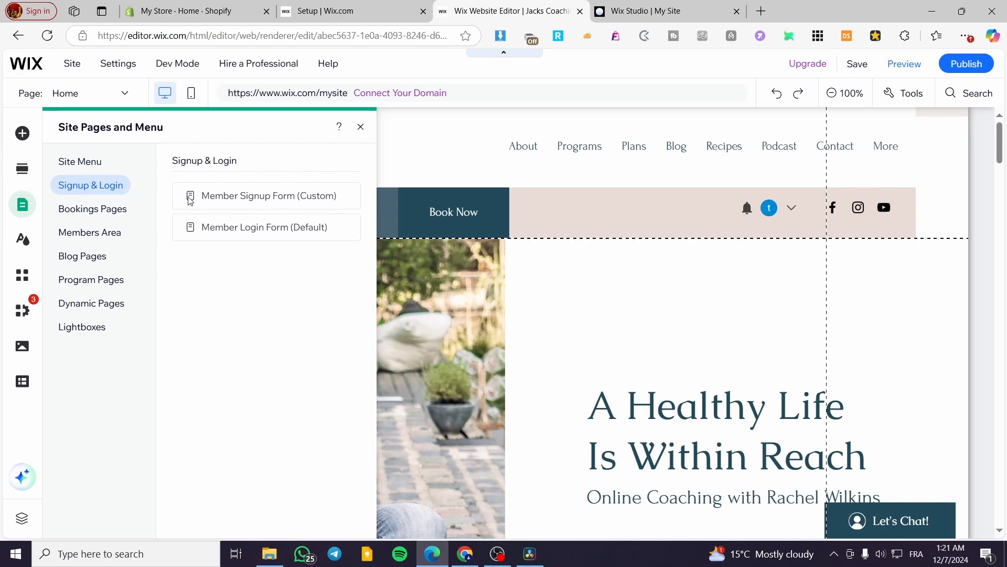
click(323, 199)
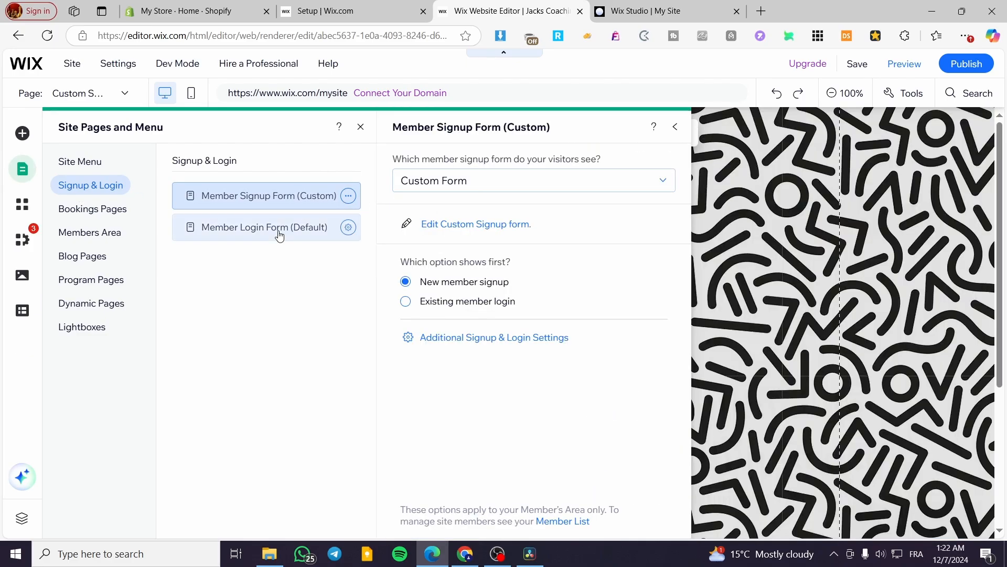
click(280, 236)
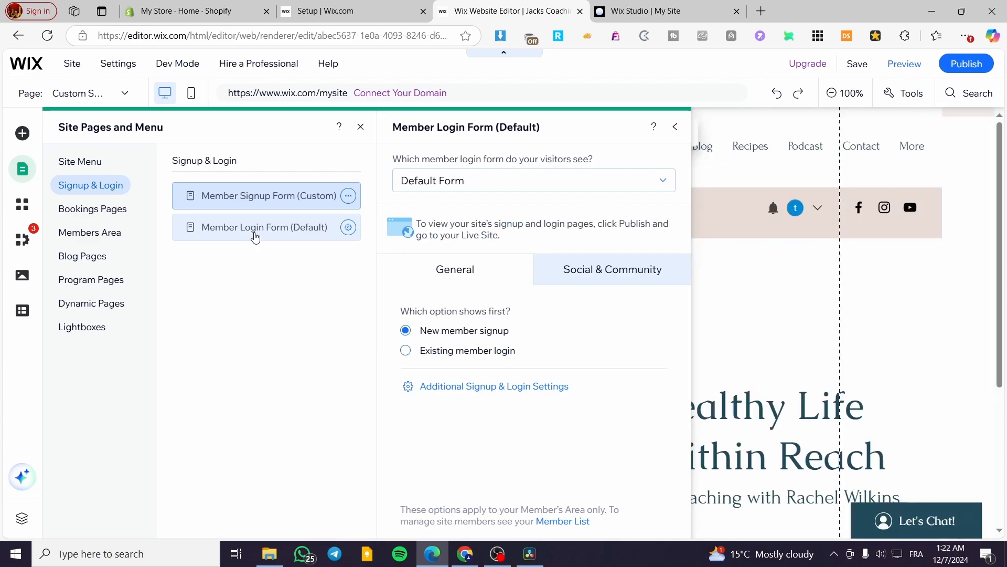
click(349, 228)
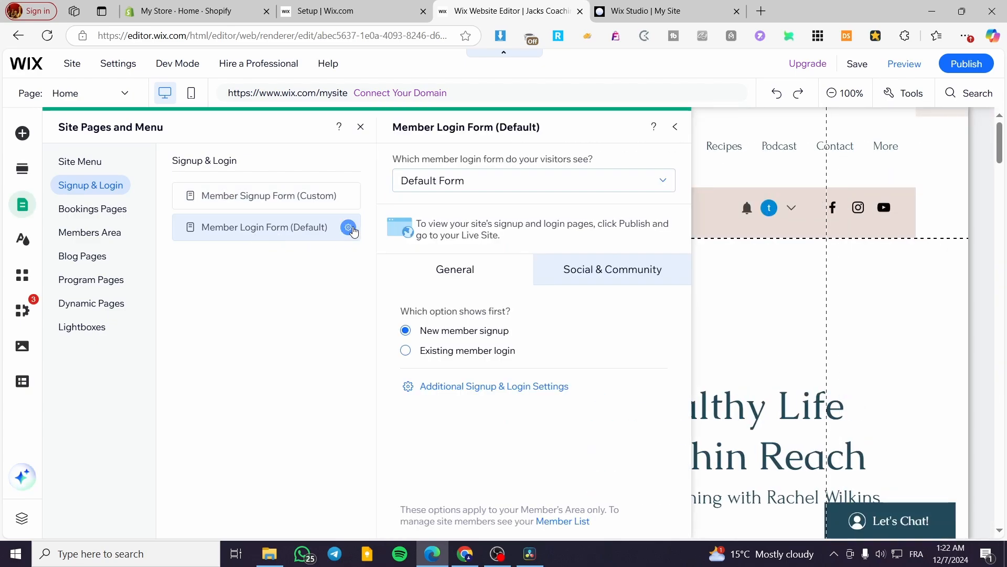
- Switch the member login form to Custom Form and add it to the site
click(515, 184)
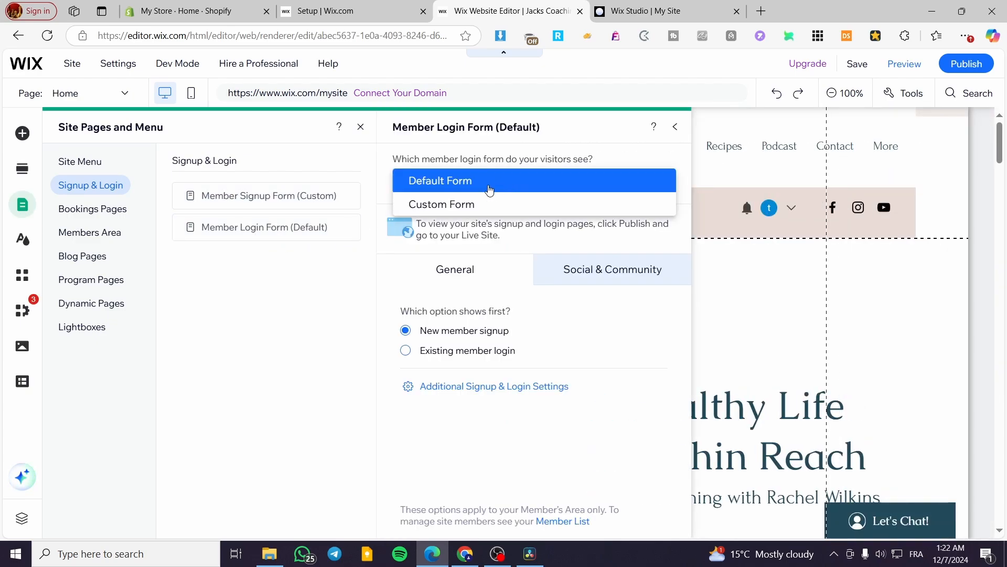
click(460, 206)
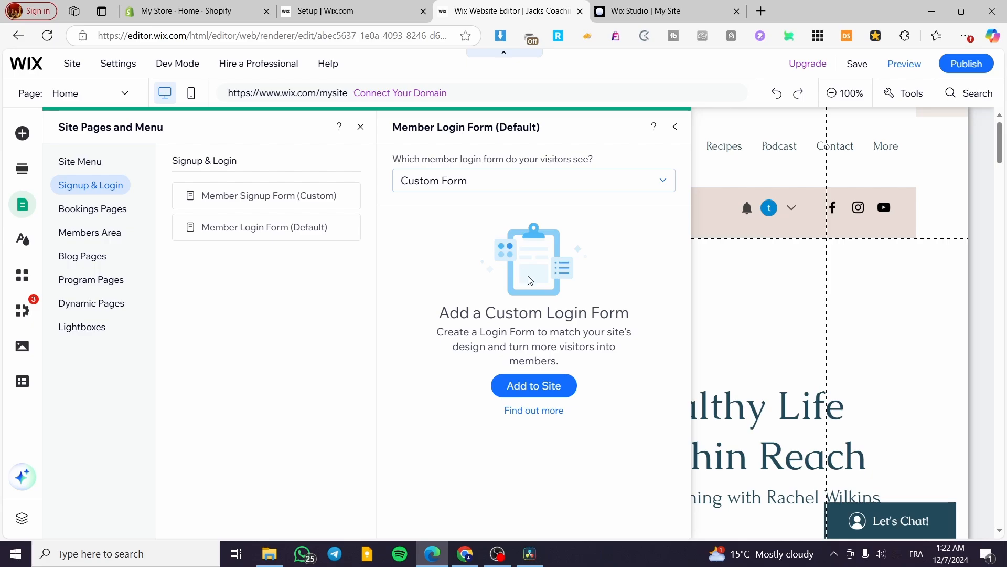
click(529, 391)
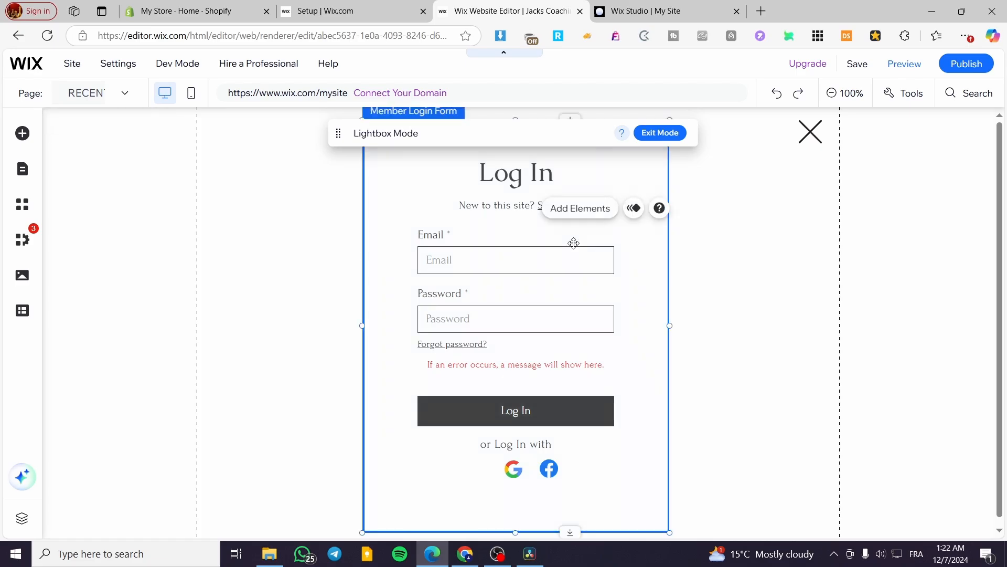
- Apply the scattered red dash pattern as the login lightbox's overlay background
mouse_move(852, 257)
click(865, 237)
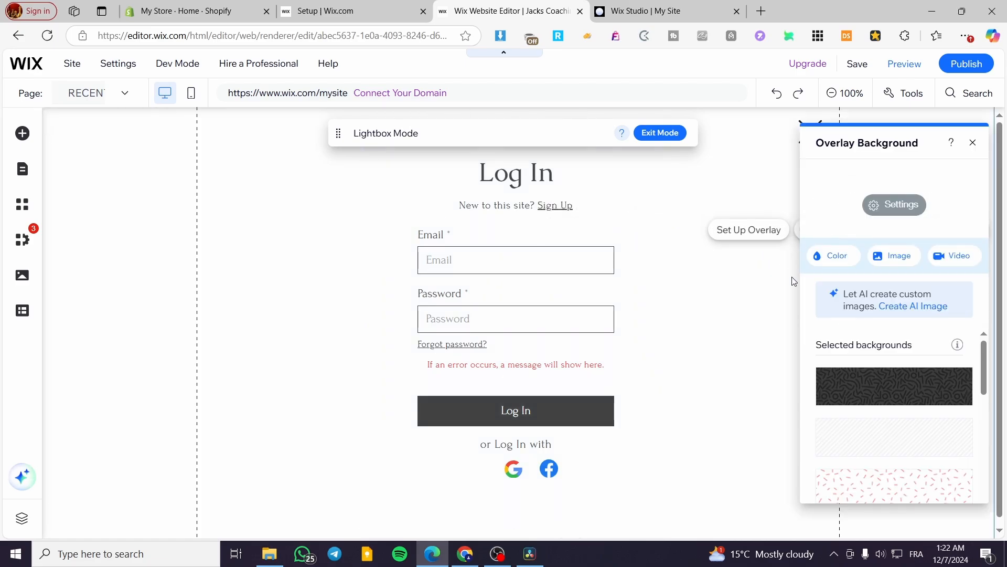
click(921, 448)
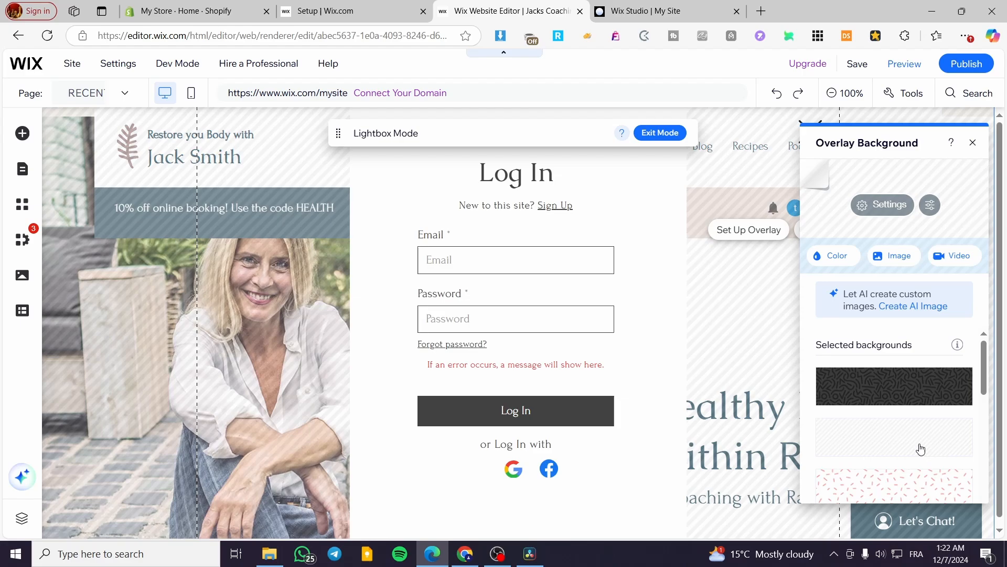
click(921, 478)
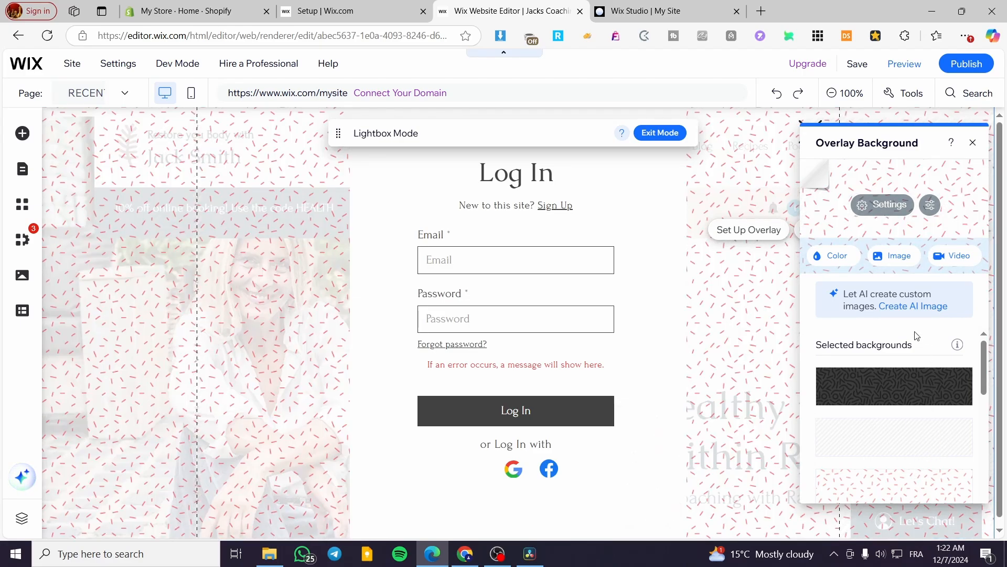
- Set the overlay pattern's image opacity to 100% and the color behind it to 87%, and close the background settings
click(899, 202)
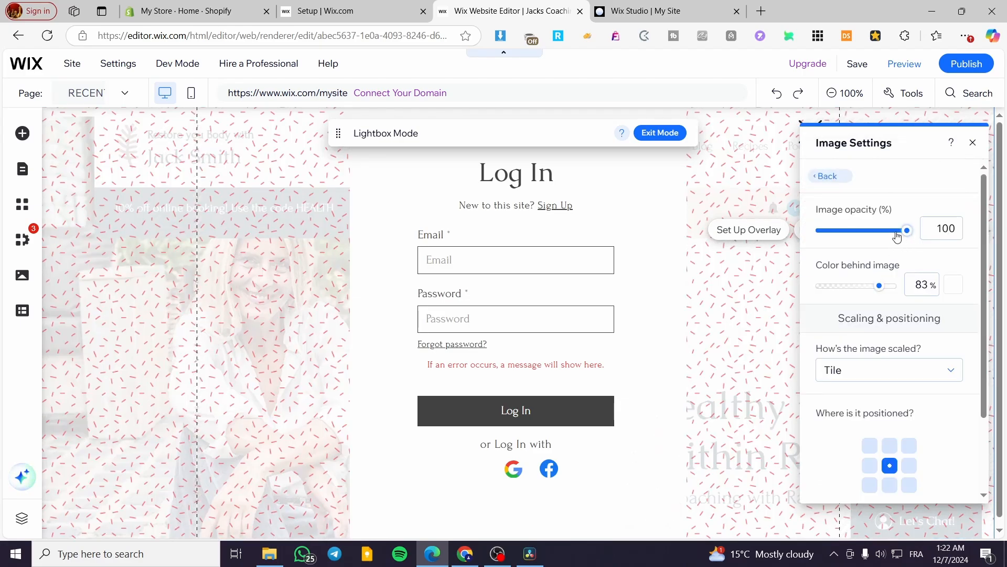
drag(897, 237, 785, 231)
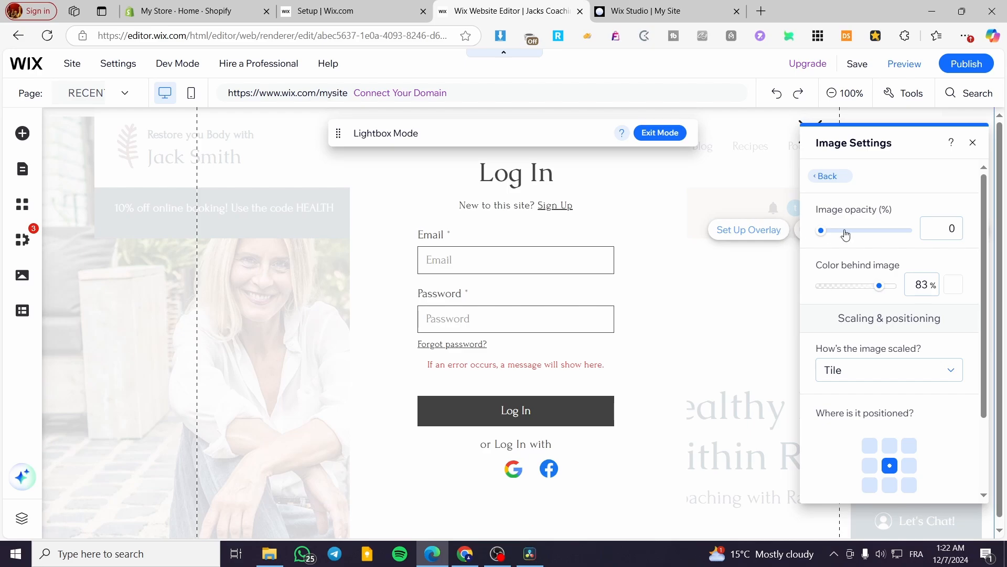
drag(845, 235, 960, 234)
drag(879, 285, 943, 292)
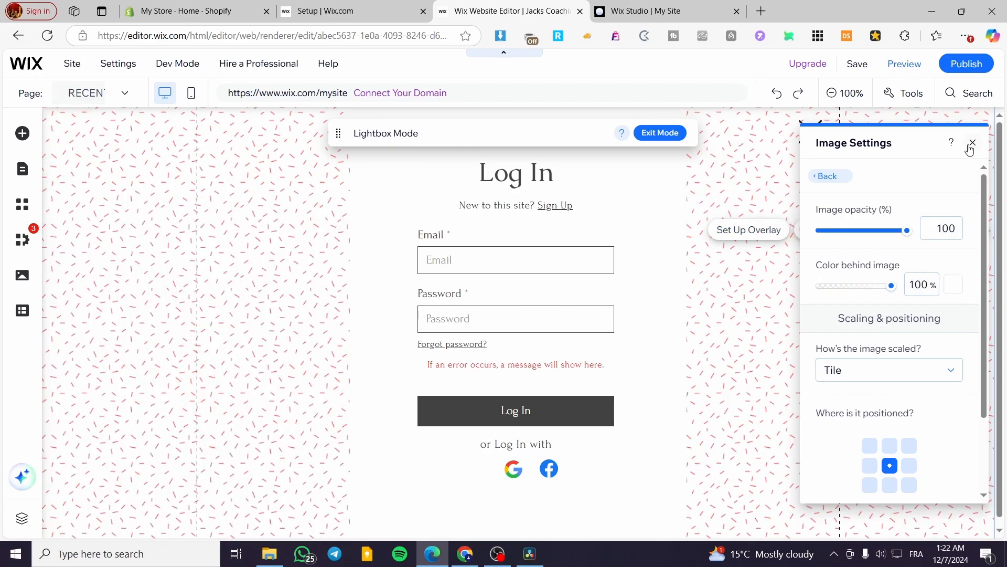
drag(886, 286, 885, 286)
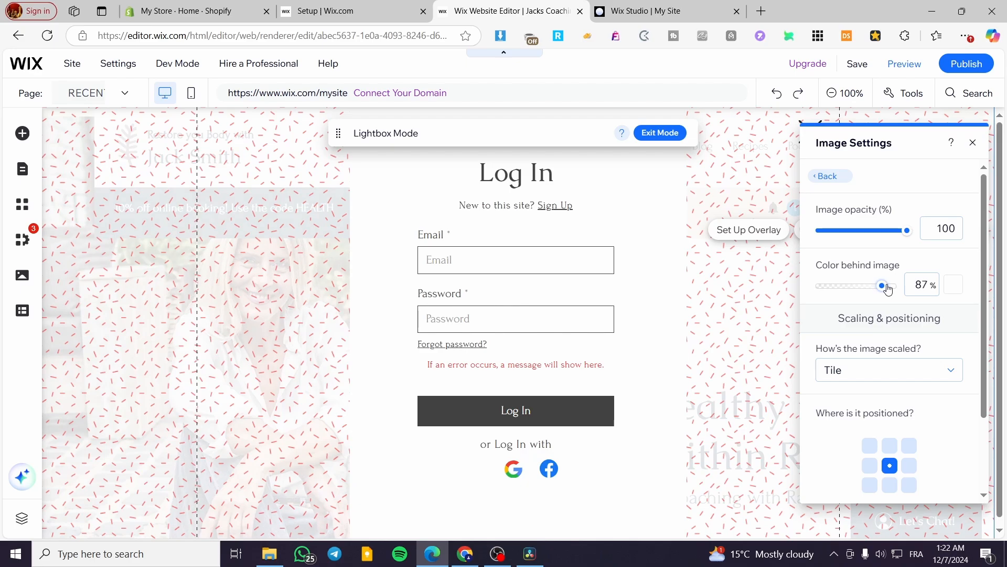
click(973, 142)
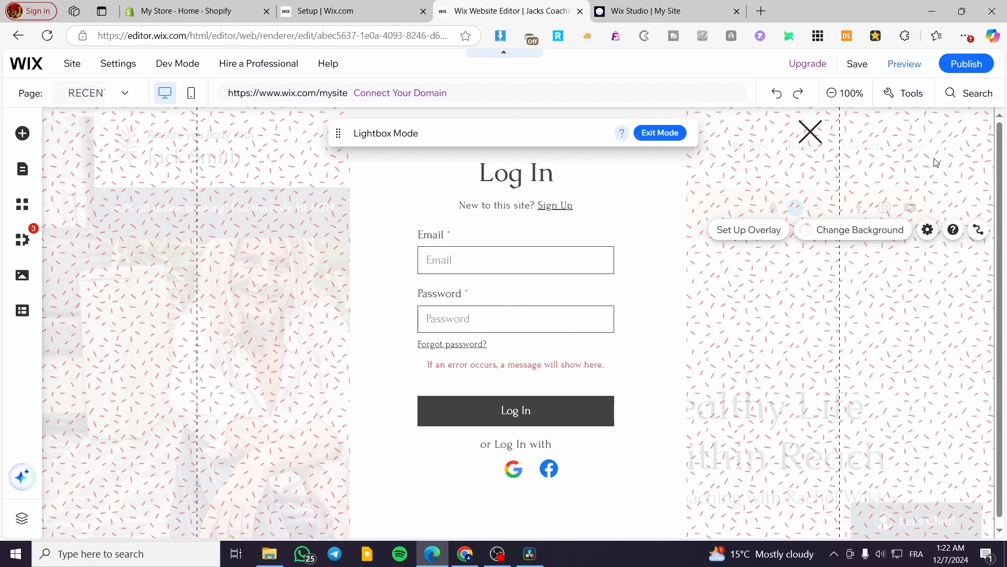
- Check which additional elements are available for the Member Login Form
click(534, 259)
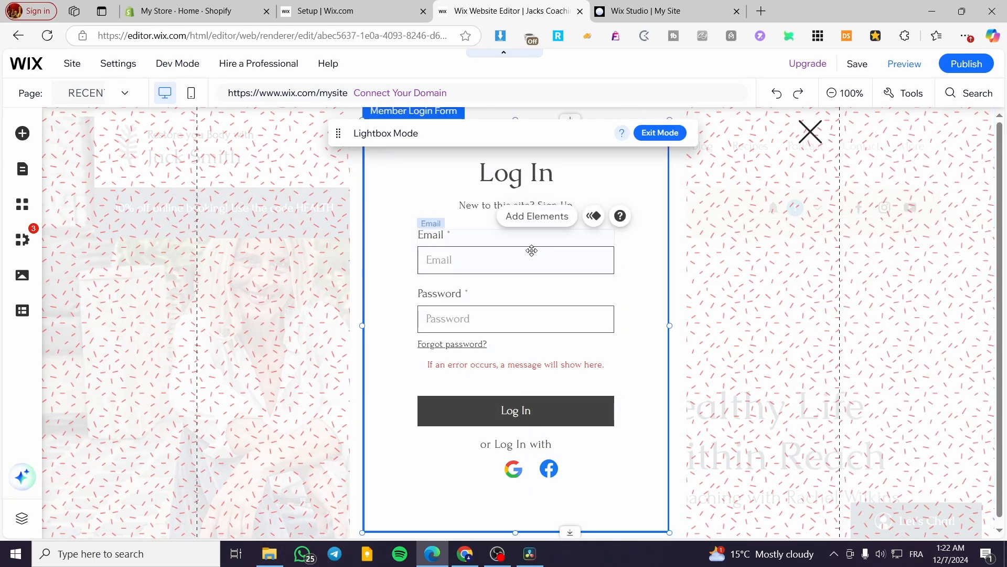
click(558, 221)
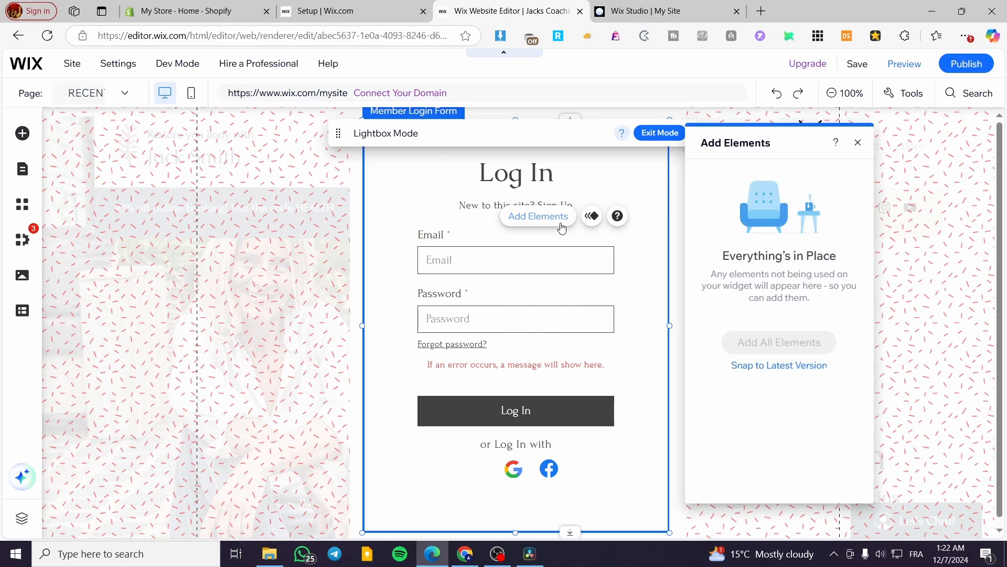